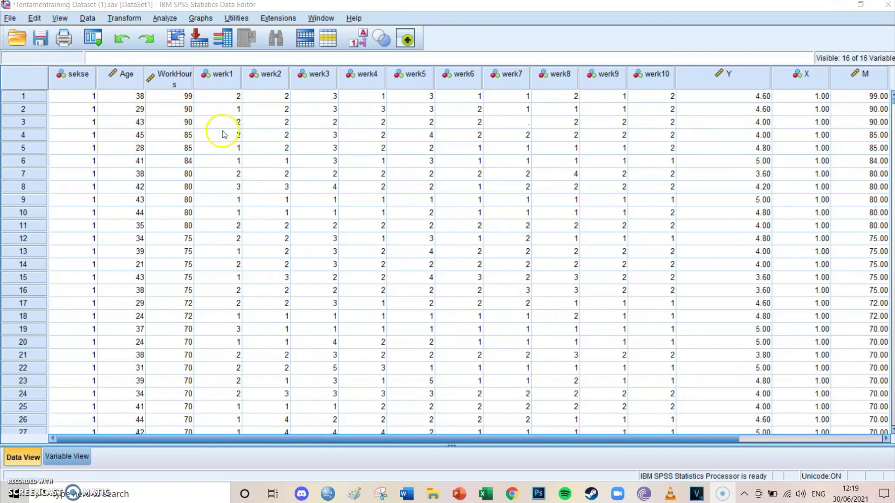
- Run a pasted linear regression of WorkHours on Age, giving R² = .121 and Age B = .614
{"action": "left_click", "coordinate": [164, 19]}
{"action": "mouse_move", "coordinate": [200, 155]}
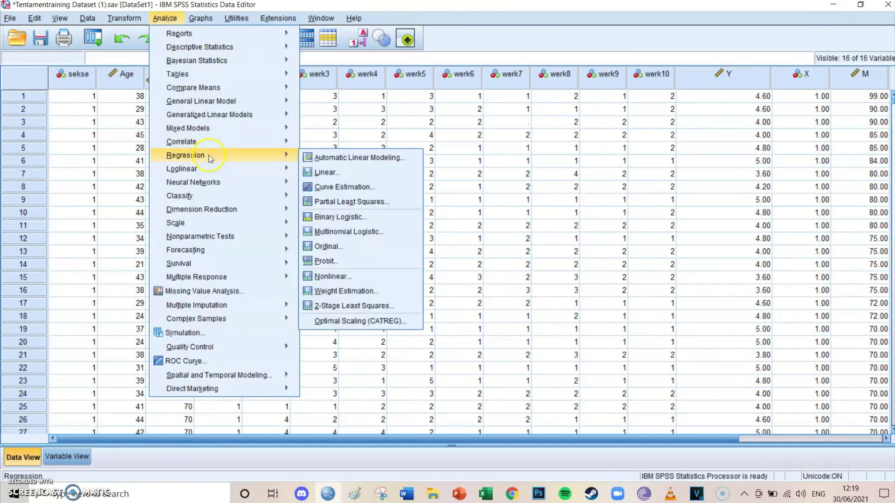
{"action": "left_click", "coordinate": [341, 169]}
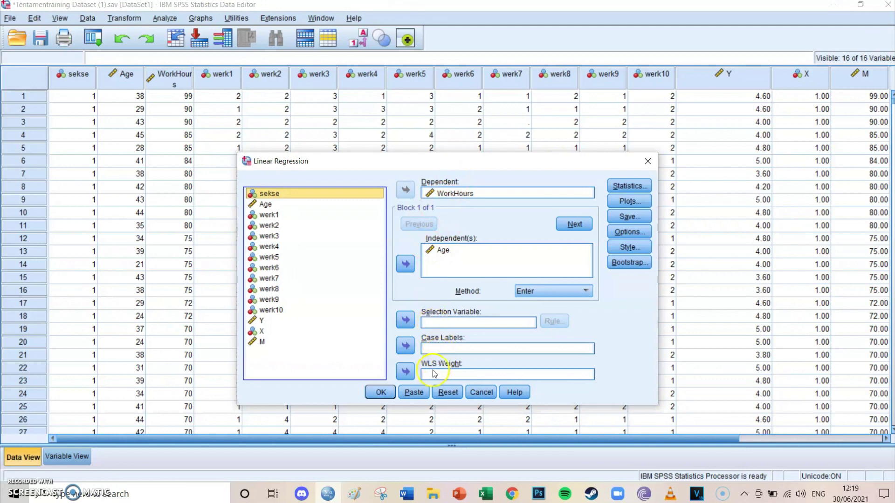
{"action": "left_click", "coordinate": [412, 393]}
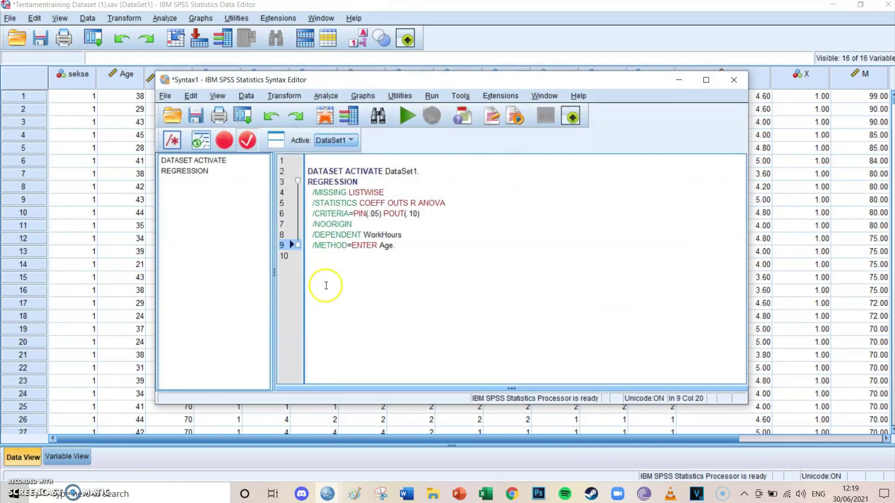
{"action": "left_click_drag", "start_coordinate": [418, 249], "coordinate": [301, 182]}
{"action": "left_click", "coordinate": [407, 116]}
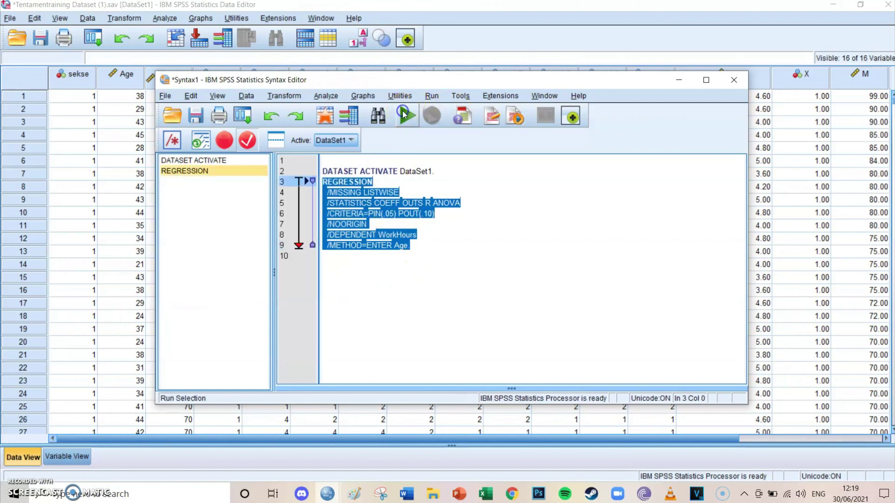
{"action": "scroll", "coordinate": [591, 149], "scroll_direction": "down", "scroll_amount": 2}
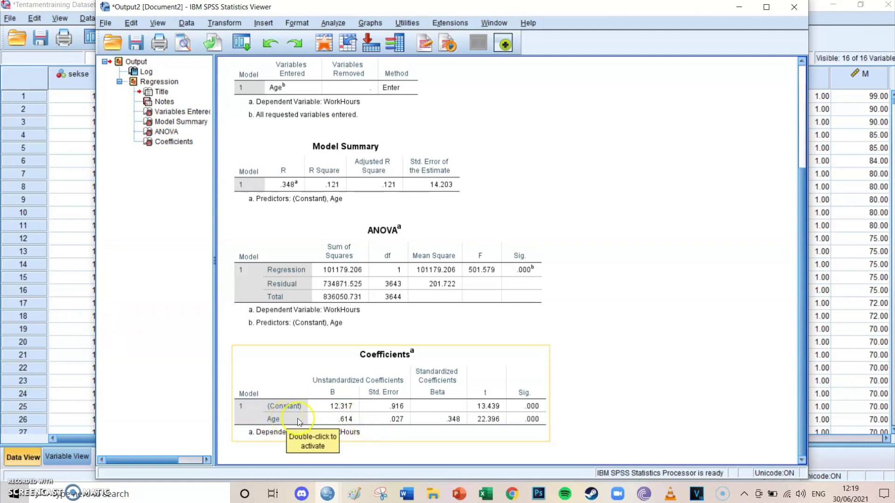
- Examine the Coefficients table, pointing out the Constant's B coefficient
{"action": "left_click", "coordinate": [336, 446]}
{"action": "left_click", "coordinate": [352, 454]}
{"action": "left_click", "coordinate": [641, 379]}
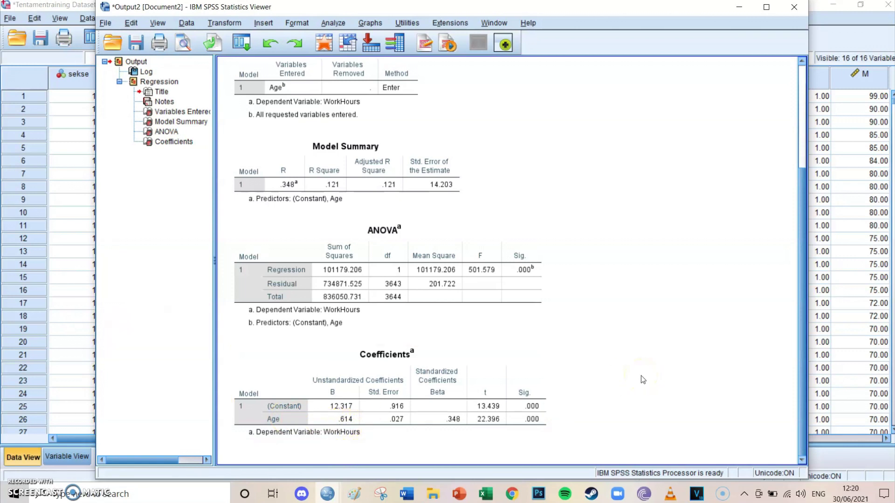
{"action": "left_click", "coordinate": [329, 433]}
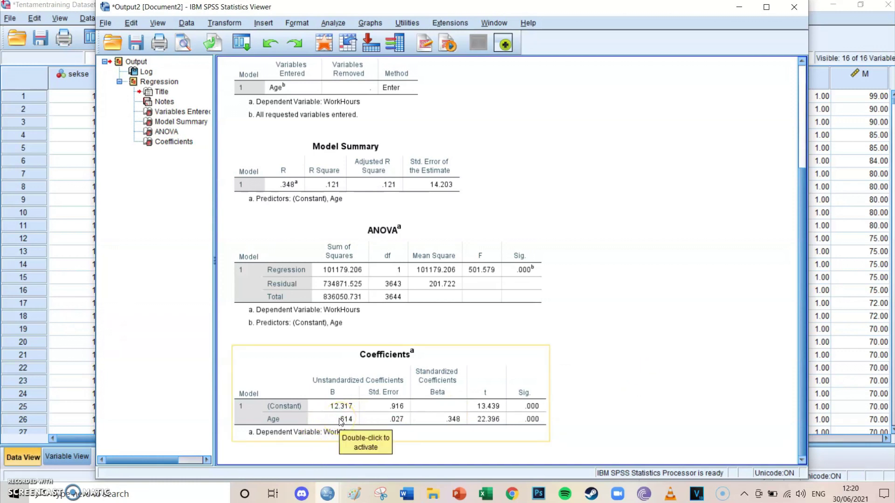
{"action": "left_click", "coordinate": [327, 402]}
- Return to the Data Editor and select the werk3 value in row 9
{"action": "left_click", "coordinate": [303, 435]}
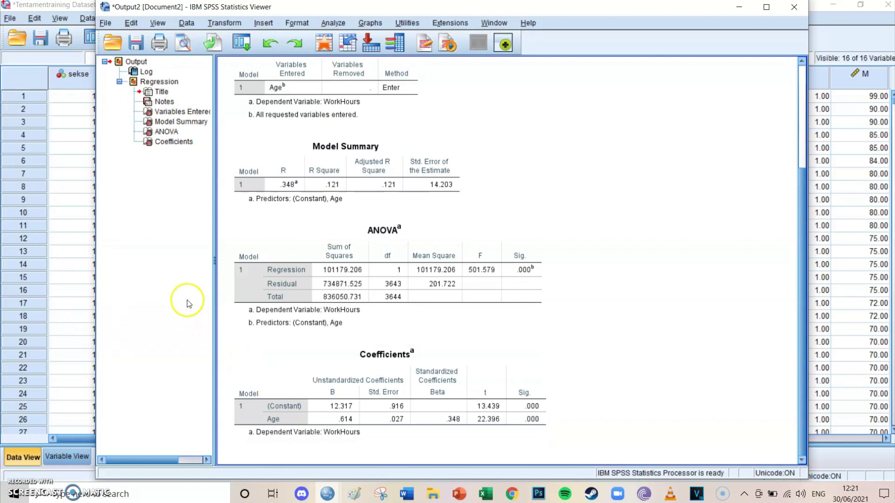
{"action": "left_click", "coordinate": [72, 263]}
{"action": "left_click", "coordinate": [326, 198]}
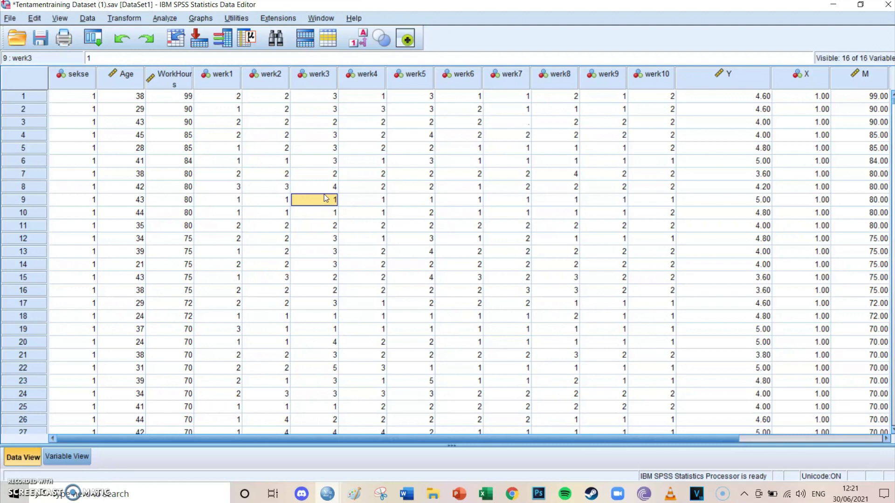
{"action": "left_click", "coordinate": [316, 201]}
{"action": "left_click", "coordinate": [125, 20]}
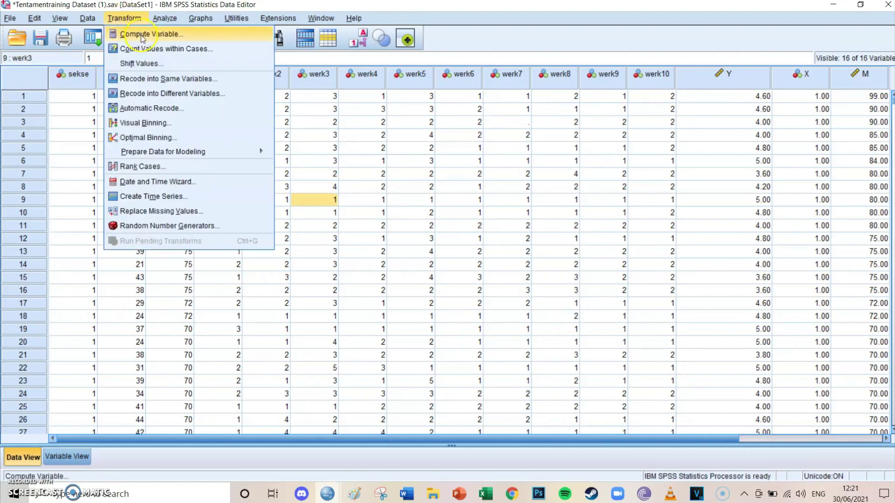
{"action": "left_click", "coordinate": [159, 34]}
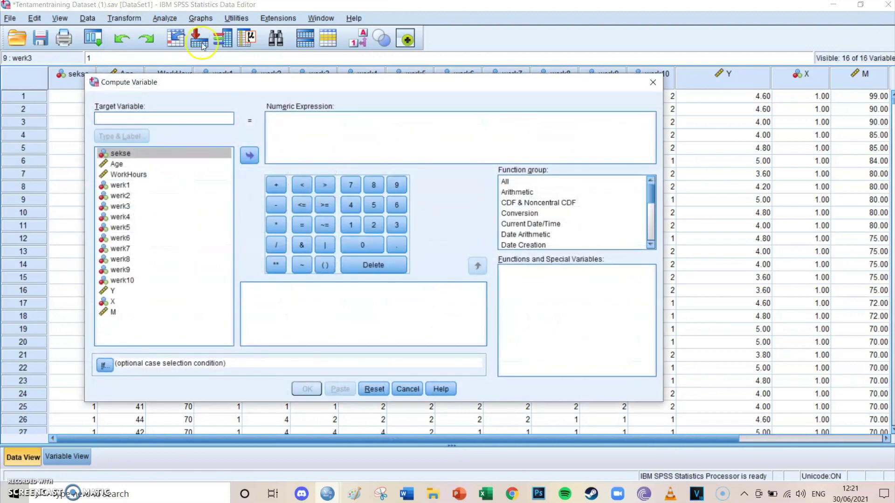
{"action": "left_click", "coordinate": [117, 117]}
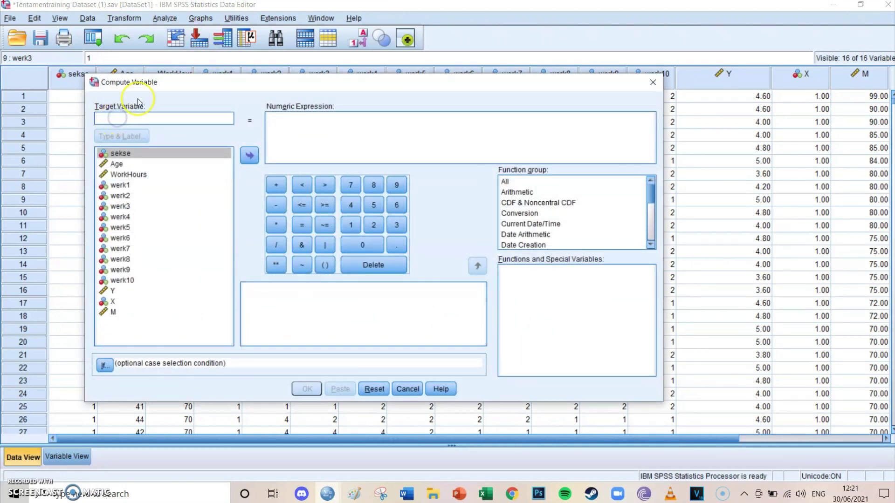
{"action": "type", "text": "age_"}
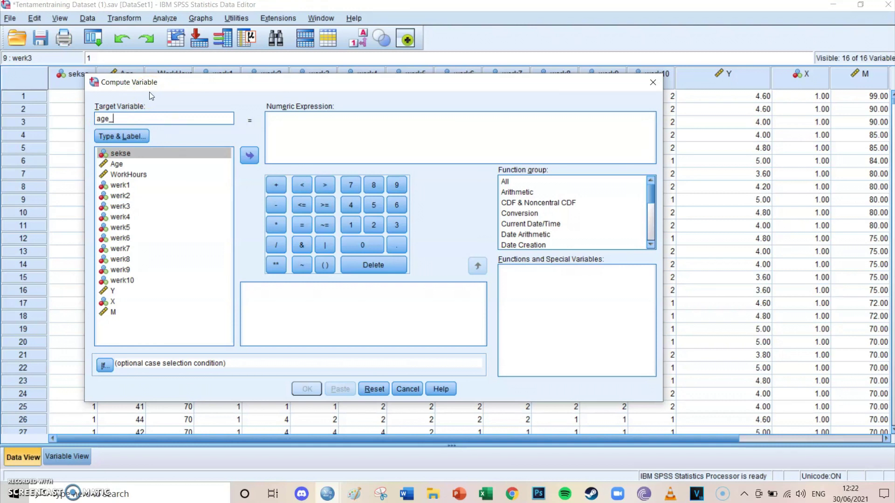
{"action": "type", "text": "centralized"}
{"action": "left_click", "coordinate": [119, 164]}
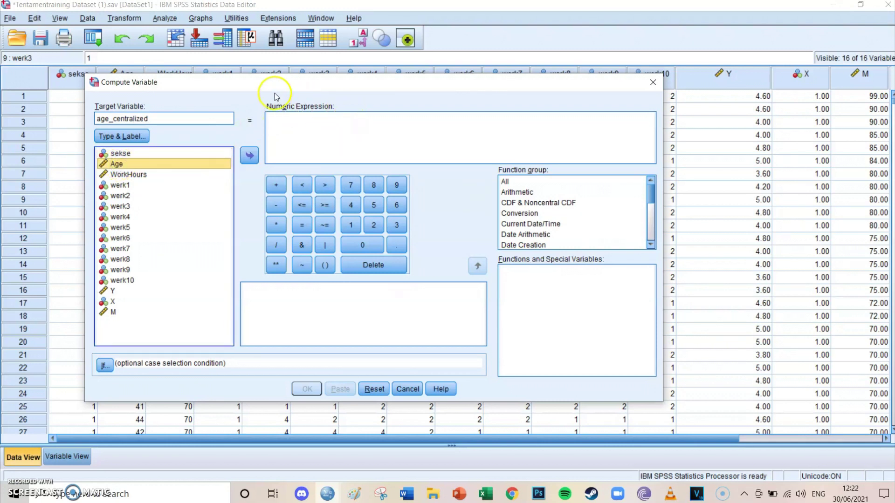
{"action": "left_click", "coordinate": [249, 156]}
{"action": "left_click", "coordinate": [276, 205]}
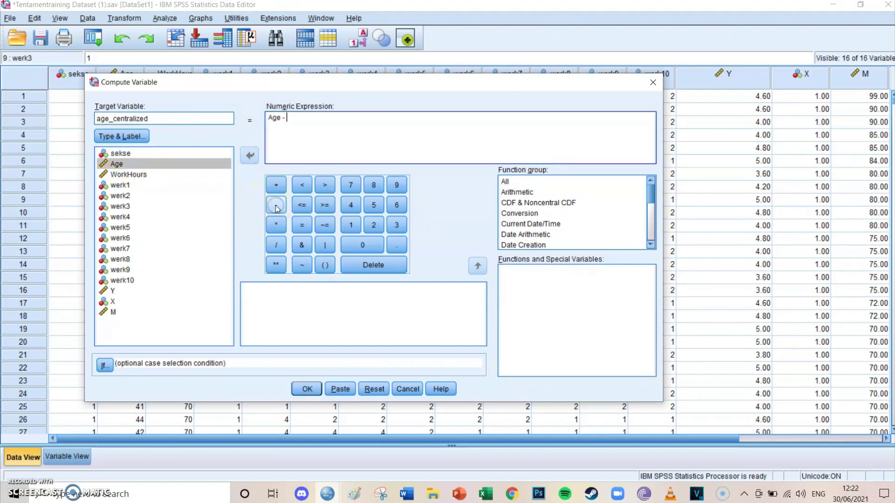
{"action": "left_click", "coordinate": [507, 183]}
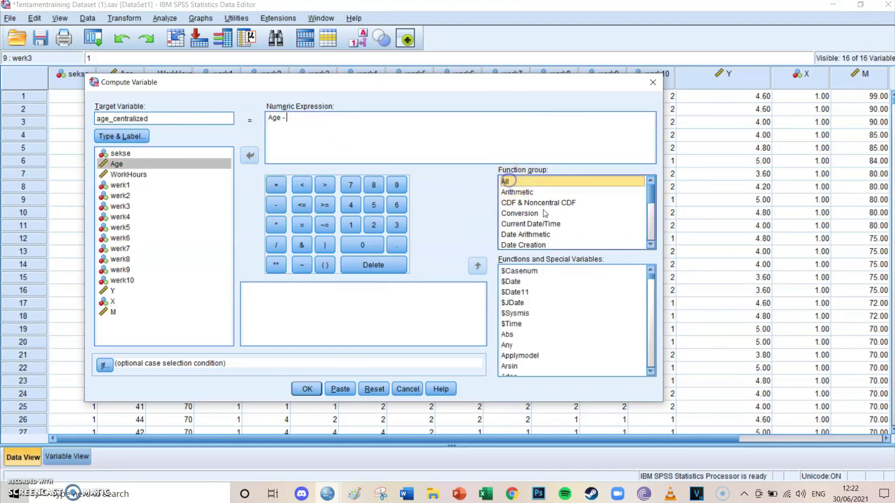
{"action": "left_click_drag", "start_coordinate": [651, 281], "coordinate": [649, 320]}
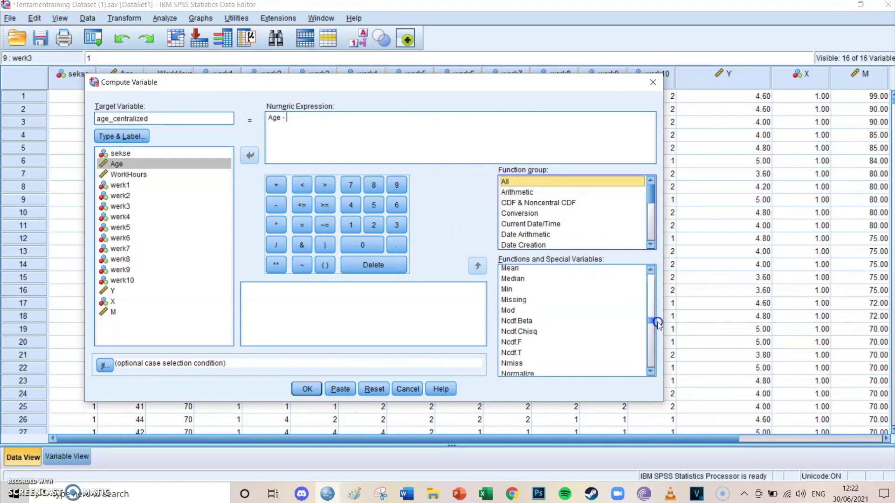
{"action": "left_click", "coordinate": [513, 269]}
{"action": "left_click", "coordinate": [477, 266]}
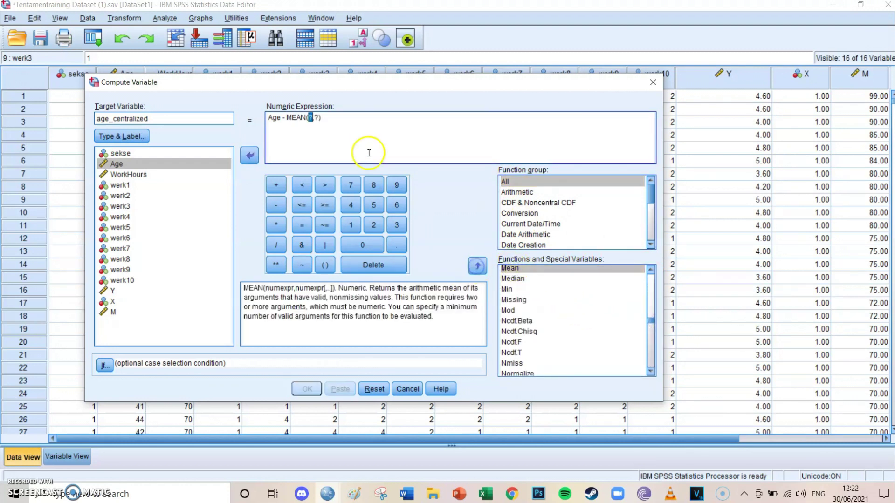
{"action": "left_click", "coordinate": [326, 121]}
{"action": "left_click_drag", "start_coordinate": [325, 121], "coordinate": [308, 119]}
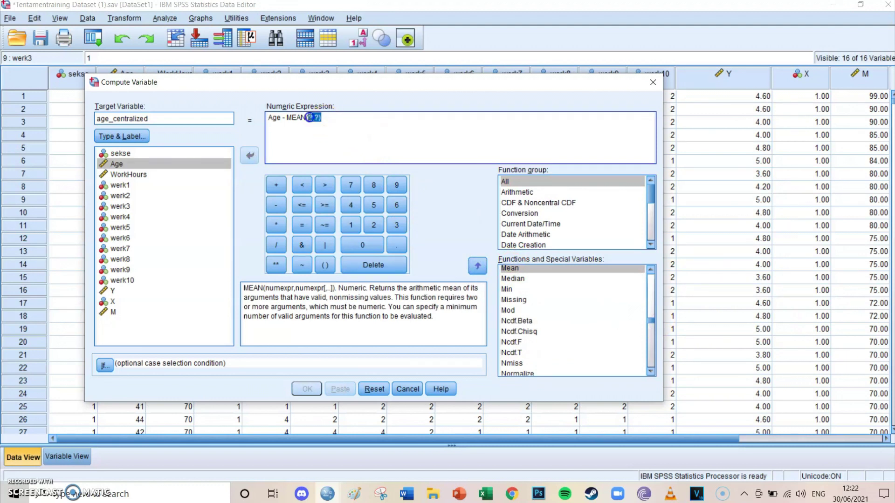
{"action": "left_click", "coordinate": [314, 117]}
{"action": "left_click_drag", "start_coordinate": [339, 118], "coordinate": [264, 121]}
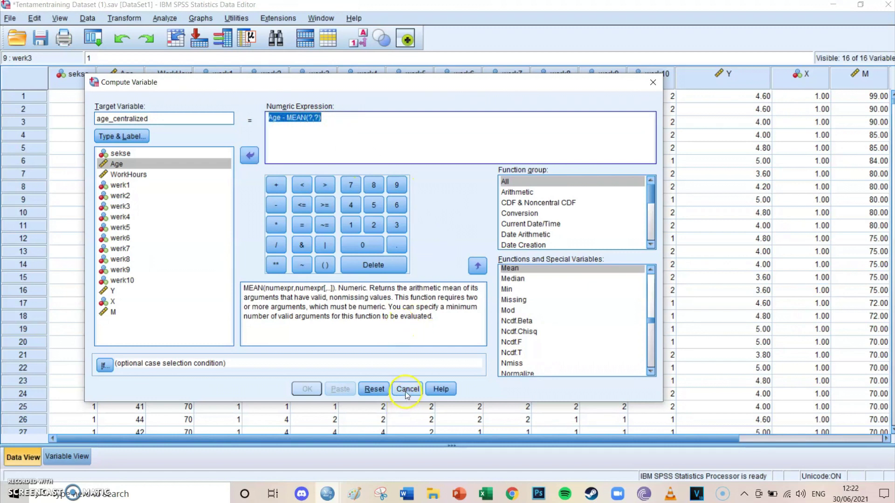
{"action": "key", "text": "Delete"}
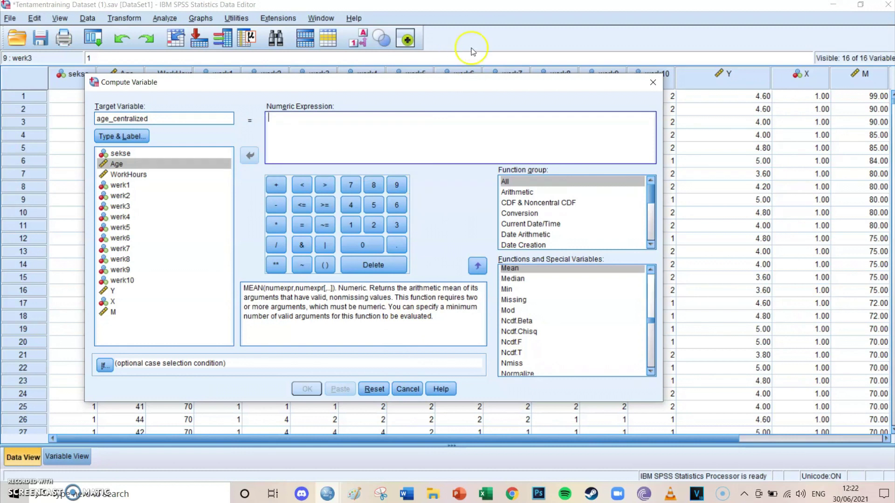
{"action": "left_click", "coordinate": [653, 82]}
{"action": "left_click", "coordinate": [461, 213]}
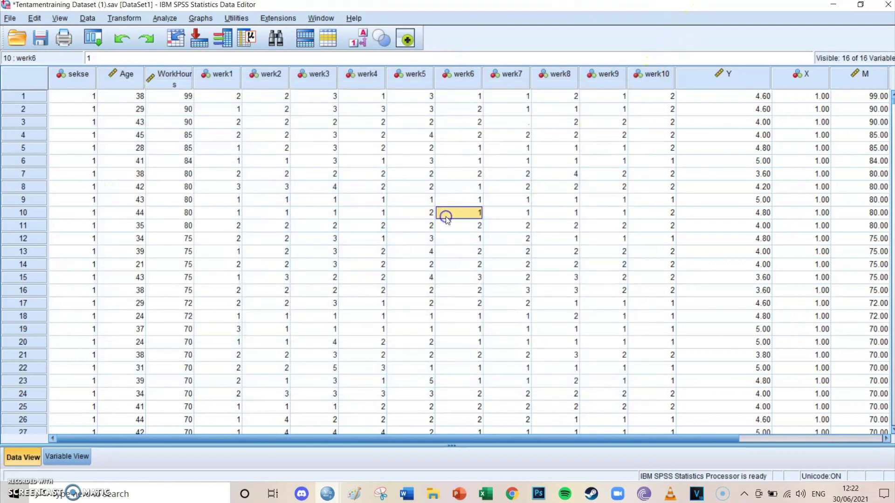
{"action": "left_click", "coordinate": [415, 212]}
{"action": "left_click", "coordinate": [353, 161]}
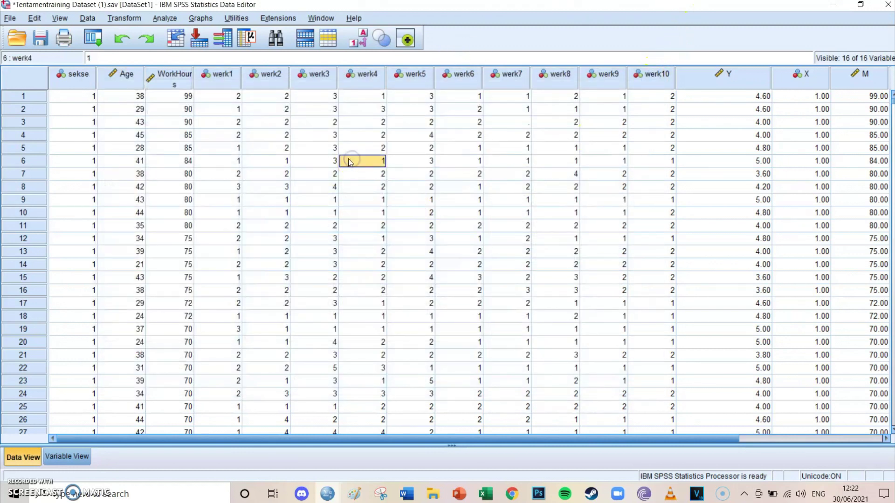
{"action": "left_click", "coordinate": [333, 162]}
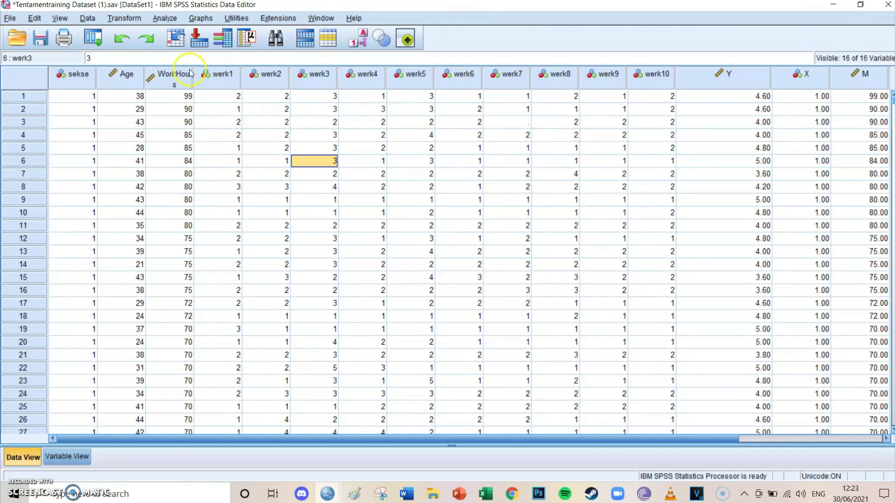
- Paste and run a DESCRIPTIVES command for Age, giving mean 32.29 and SD 8.578
{"action": "left_click", "coordinate": [161, 20]}
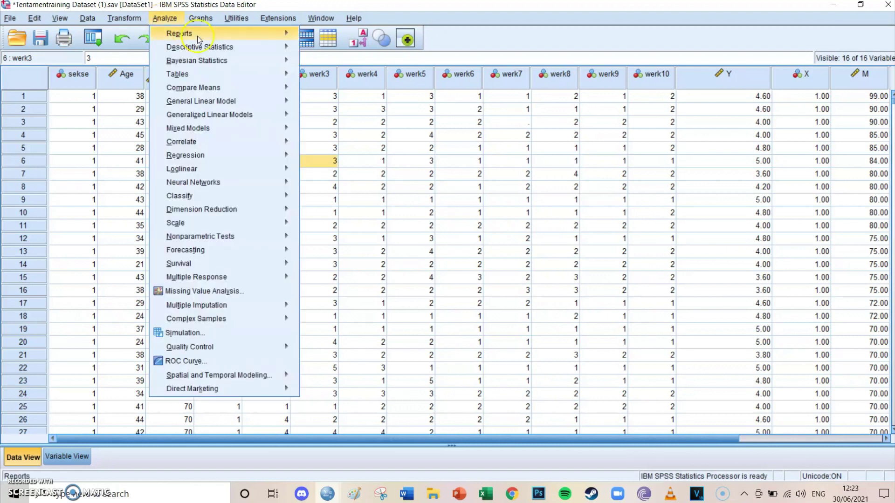
{"action": "mouse_move", "coordinate": [217, 49]}
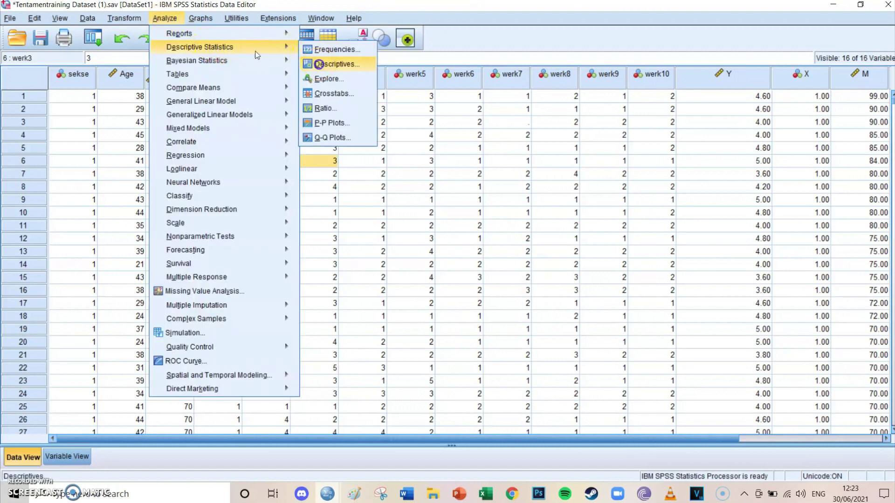
{"action": "left_click", "coordinate": [333, 64]}
{"action": "left_click", "coordinate": [344, 205]}
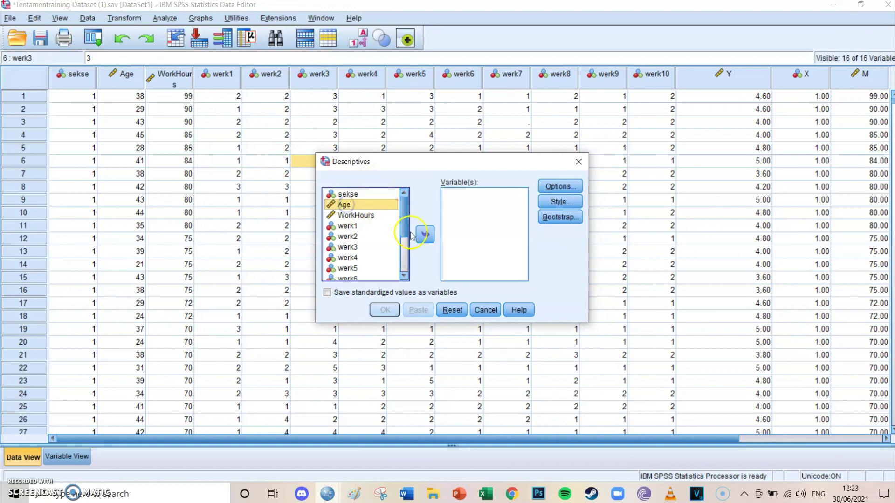
{"action": "left_click", "coordinate": [425, 234]}
{"action": "left_click", "coordinate": [385, 310]}
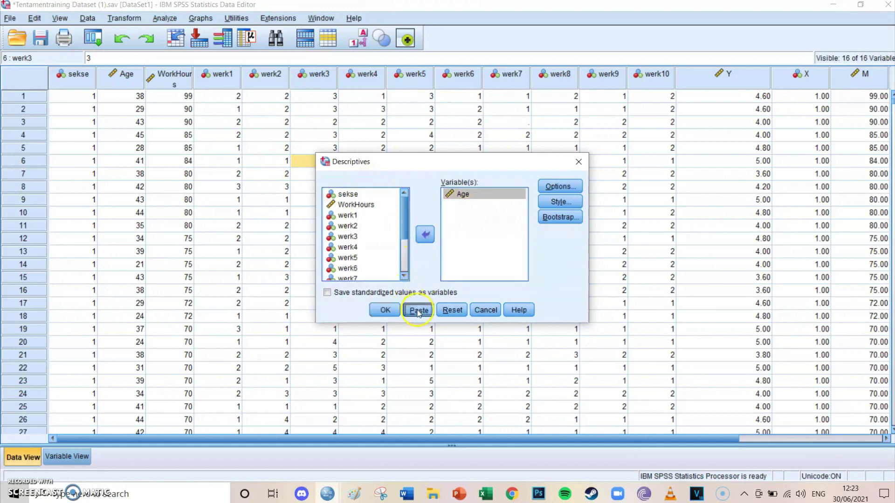
{"action": "mouse_move", "coordinate": [351, 494]}
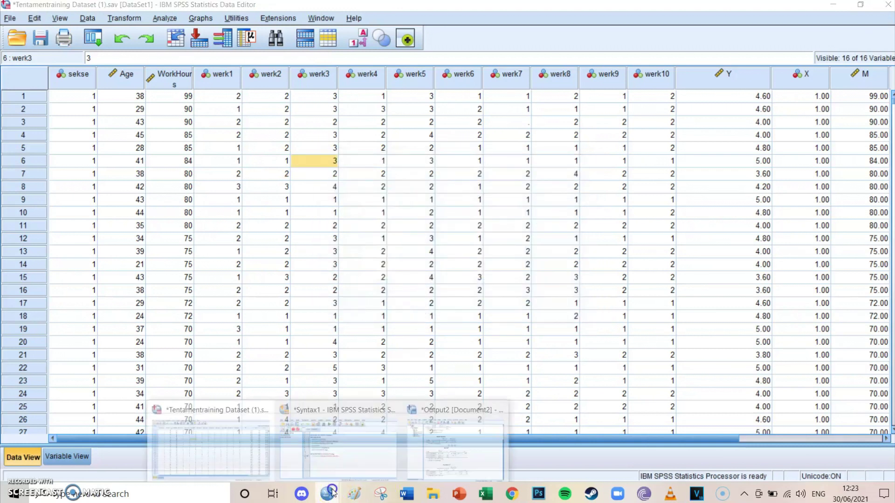
{"action": "left_click", "coordinate": [380, 431]}
{"action": "left_click_drag", "start_coordinate": [466, 278], "coordinate": [325, 266]}
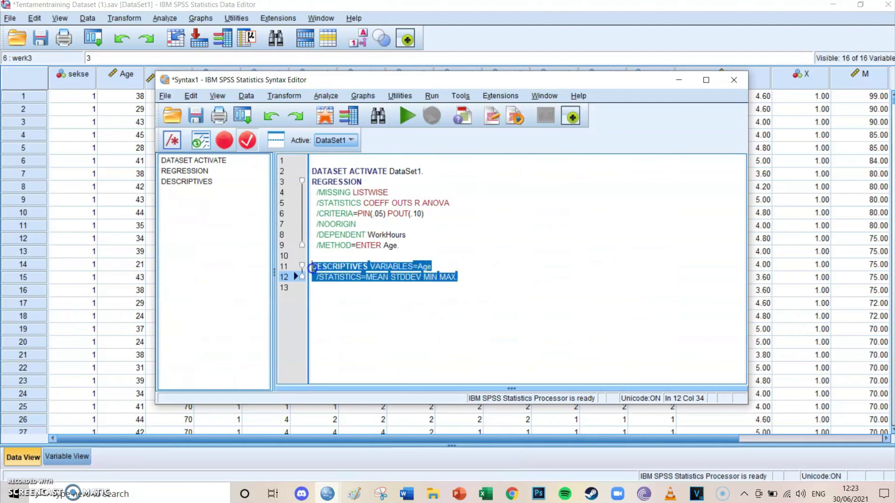
{"action": "left_click", "coordinate": [407, 115]}
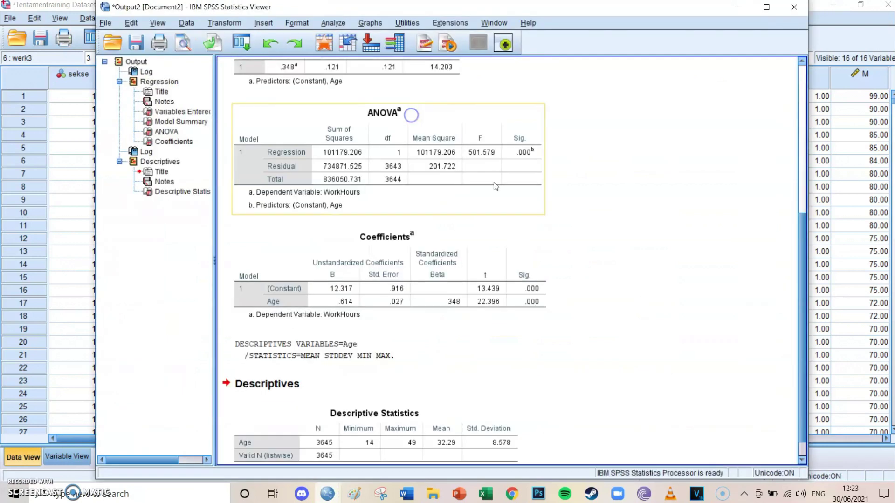
{"action": "scroll", "coordinate": [597, 251], "scroll_direction": "down", "scroll_amount": 1}
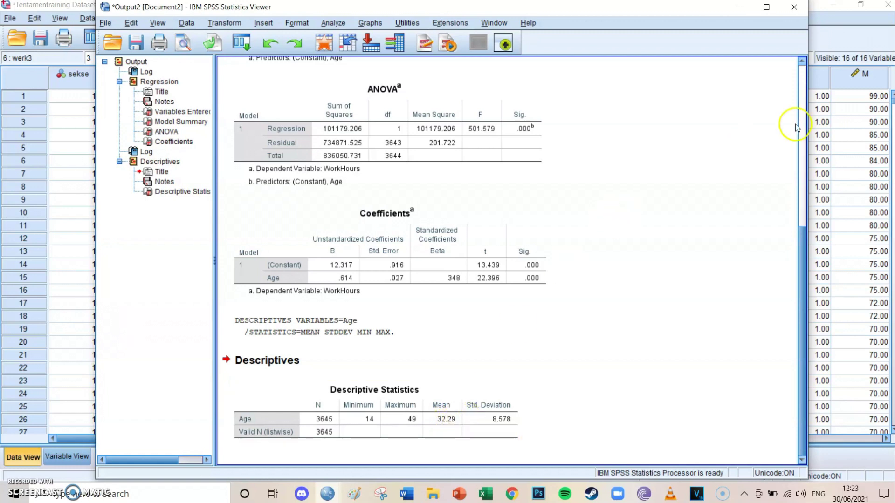
- Switch between the data grid and the output, ending on the Data Editor
{"action": "left_click", "coordinate": [844, 174]}
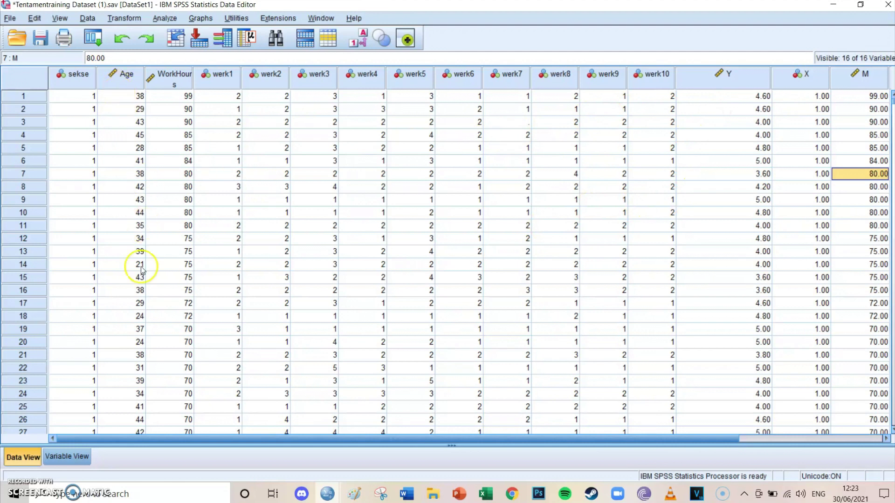
{"action": "scroll", "coordinate": [135, 286], "scroll_direction": "down", "scroll_amount": 1}
{"action": "scroll", "coordinate": [135, 287], "scroll_direction": "up", "scroll_amount": 1}
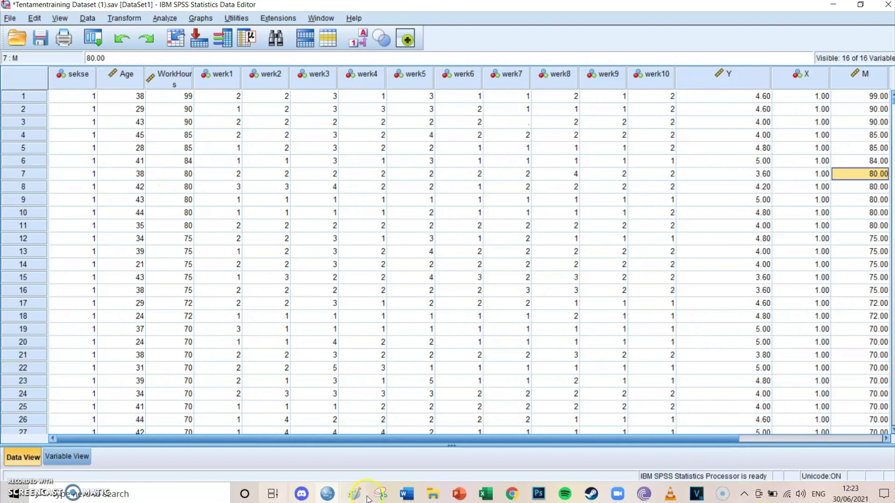
{"action": "mouse_move", "coordinate": [328, 493]}
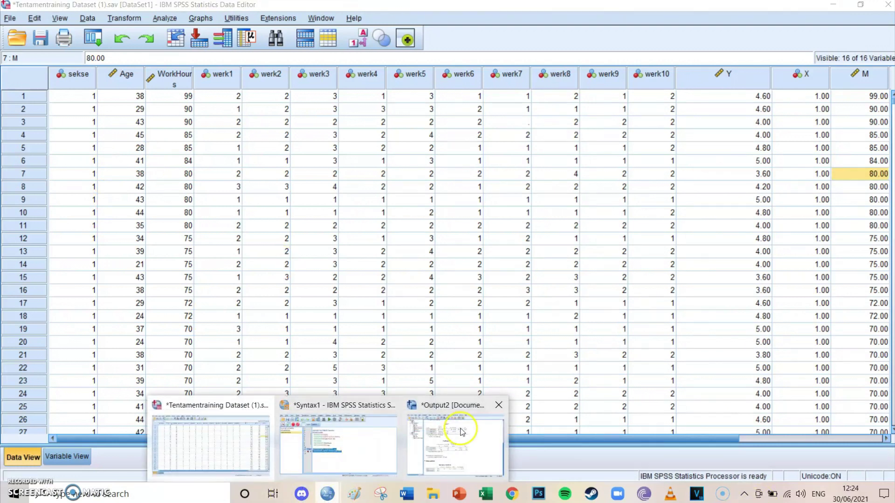
{"action": "mouse_move", "coordinate": [462, 447]}
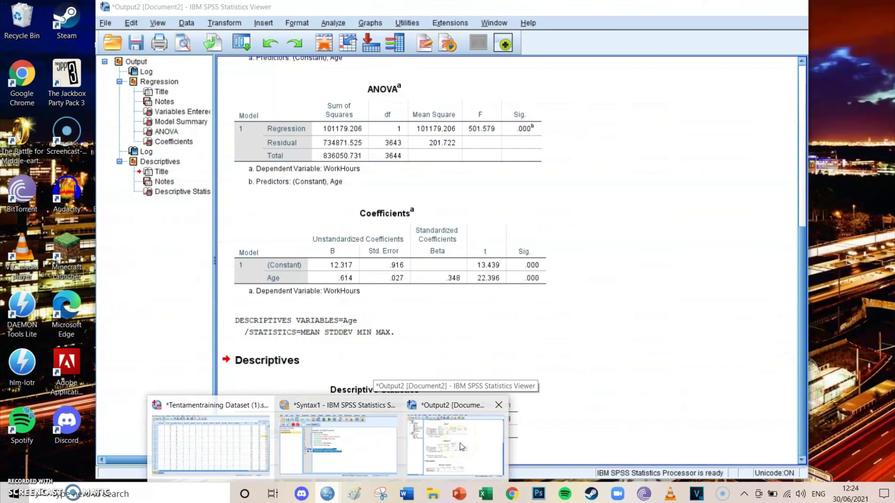
{"action": "left_click", "coordinate": [499, 430]}
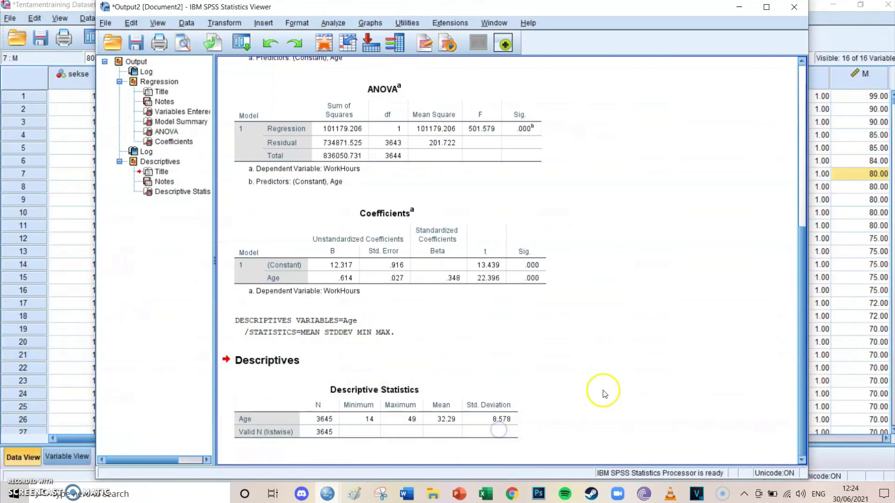
{"action": "left_click", "coordinate": [75, 332]}
- In Compute Variable, enter the numeric expression Age - 32.29, using a decimal point
{"action": "left_click", "coordinate": [261, 147]}
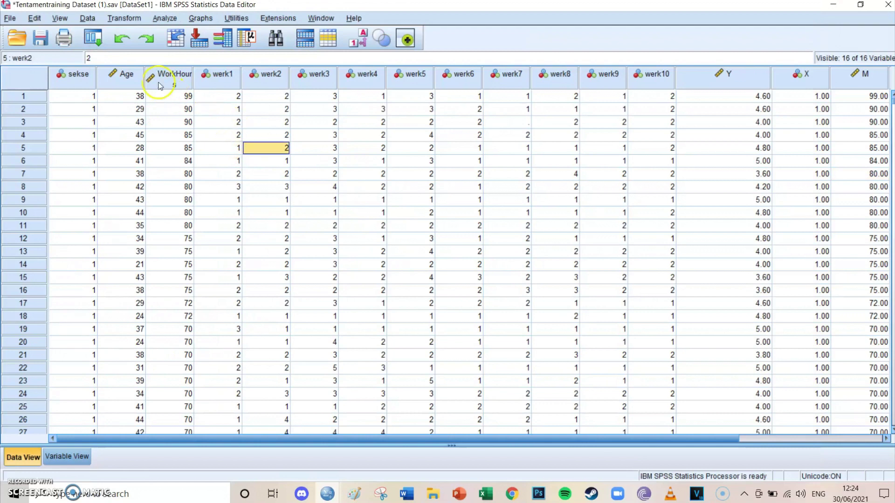
{"action": "left_click", "coordinate": [125, 21]}
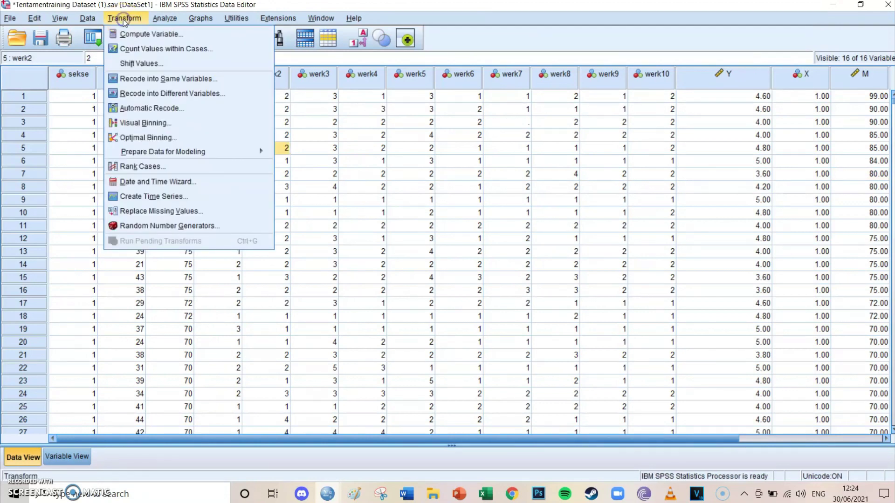
{"action": "left_click", "coordinate": [222, 38]}
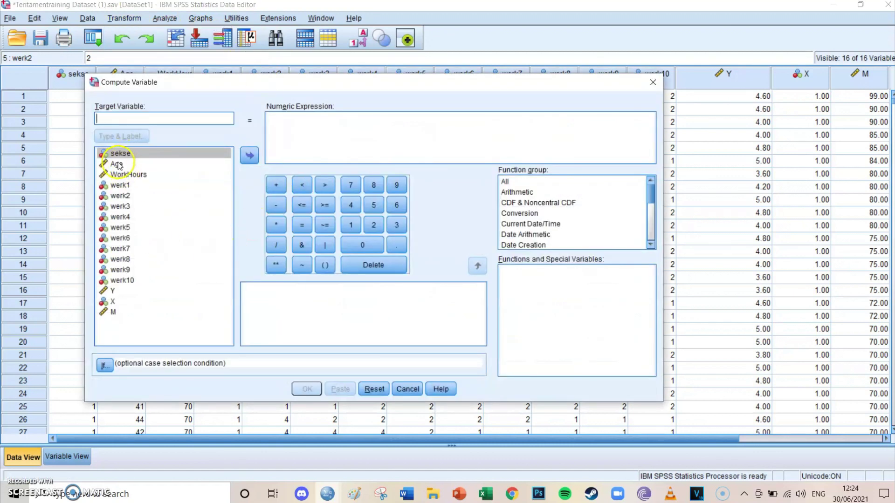
{"action": "left_click", "coordinate": [123, 164]}
{"action": "left_click", "coordinate": [249, 155]}
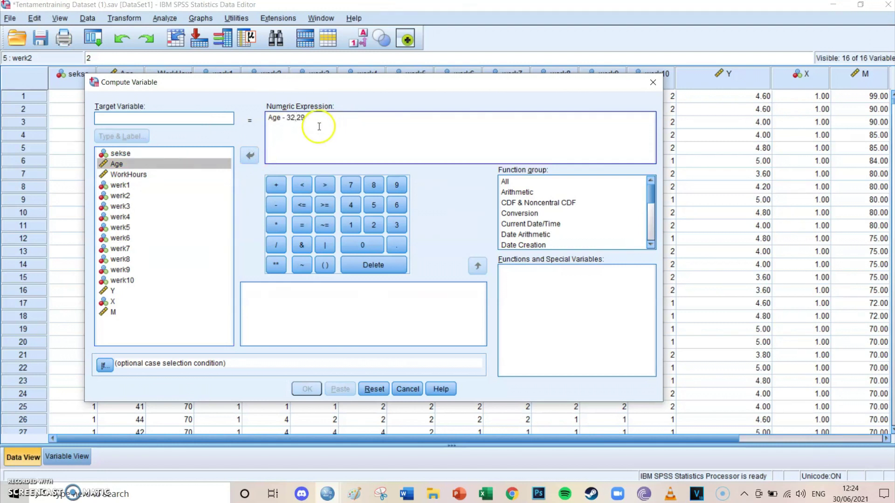
{"action": "left_click", "coordinate": [297, 117]}
{"action": "key", "text": "BackSpace"}
{"action": "type", "text": "."}
- Name the target Age_Centralized and paste the COMPUTE command into Syntax1
{"action": "left_click", "coordinate": [170, 115]}
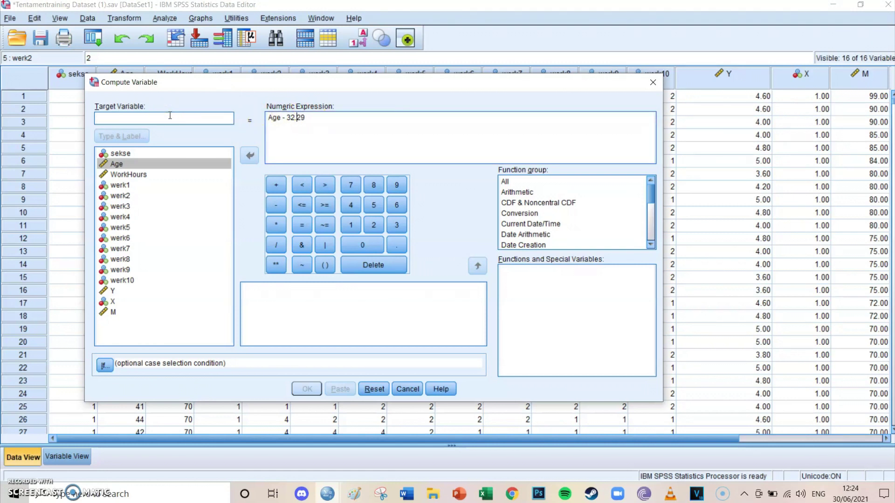
{"action": "type", "text": "C"}
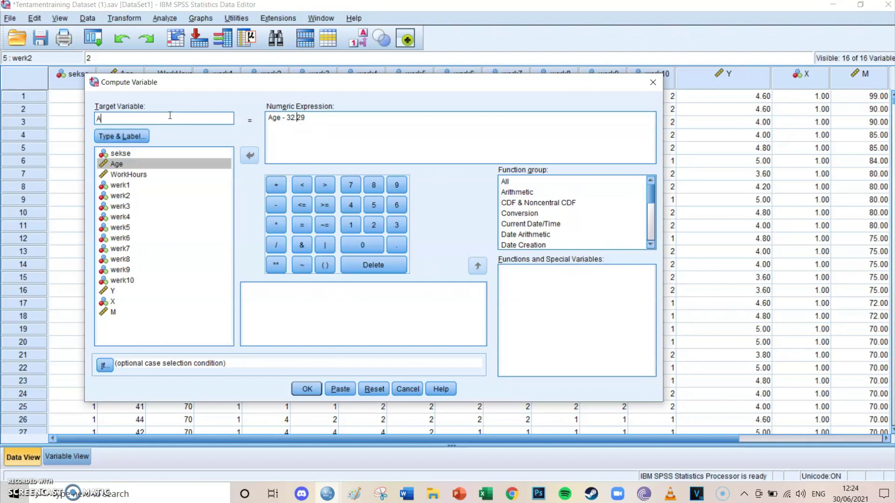
{"action": "type", "text": "Centralized"}
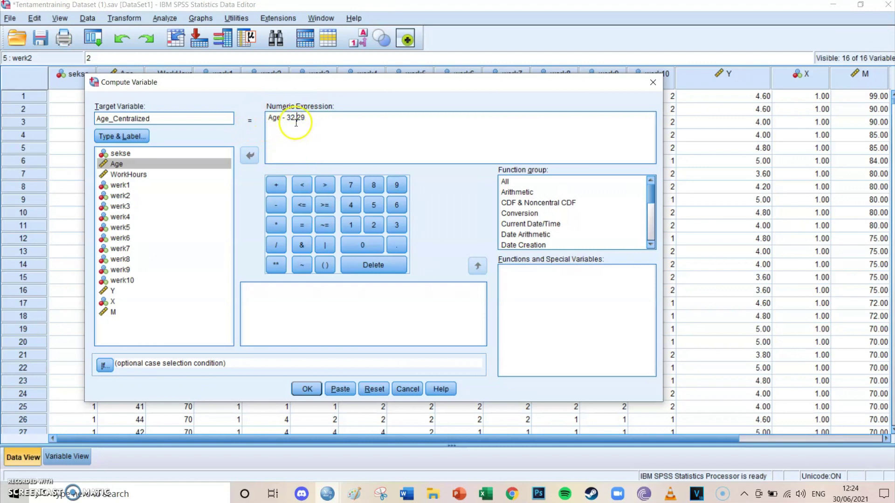
{"action": "left_click", "coordinate": [333, 388]}
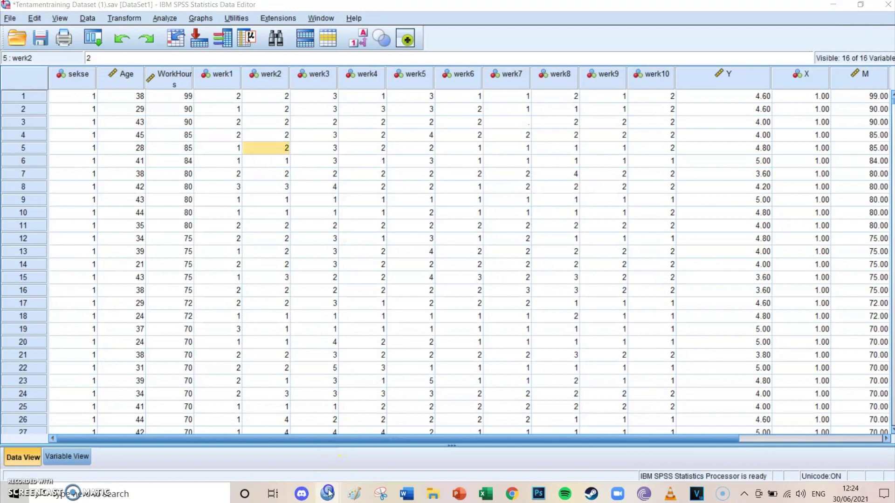
{"action": "mouse_move", "coordinate": [328, 493]}
{"action": "left_click", "coordinate": [362, 426]}
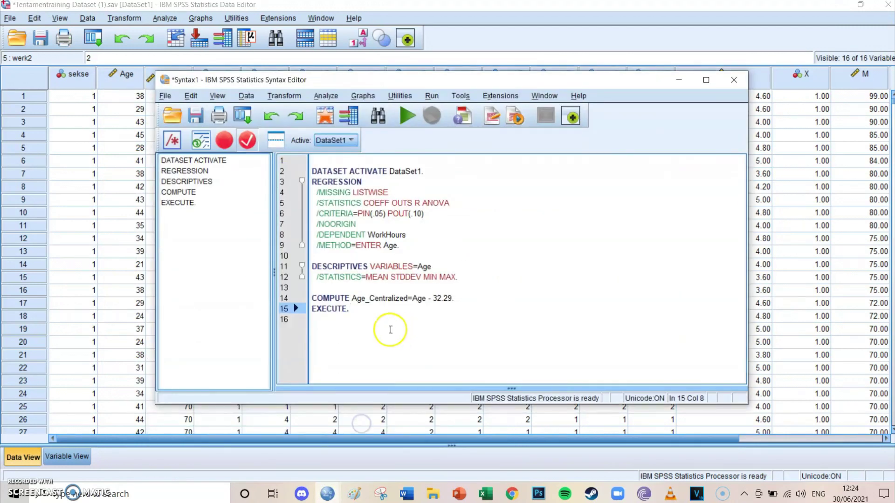
- Run the COMPUTE Age_Centralized syntax and view the new column with values like 5.71 and -3.29
{"action": "left_click_drag", "start_coordinate": [357, 310], "coordinate": [303, 301]}
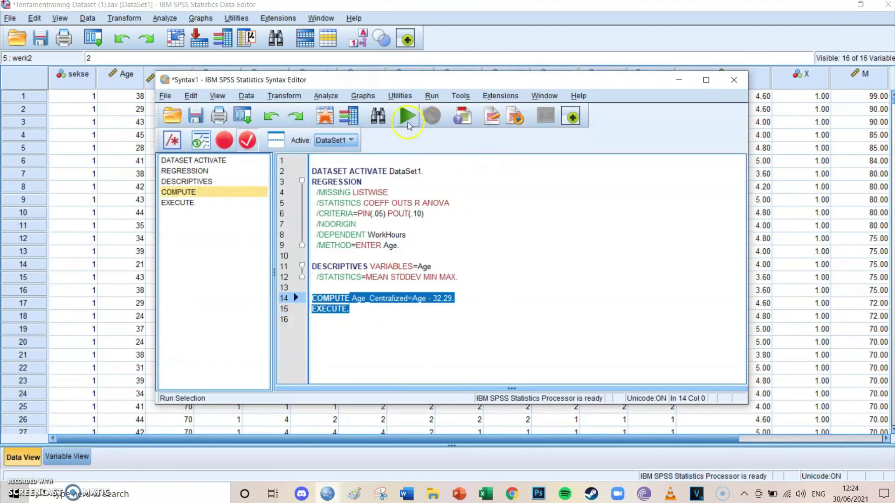
{"action": "left_click", "coordinate": [407, 116]}
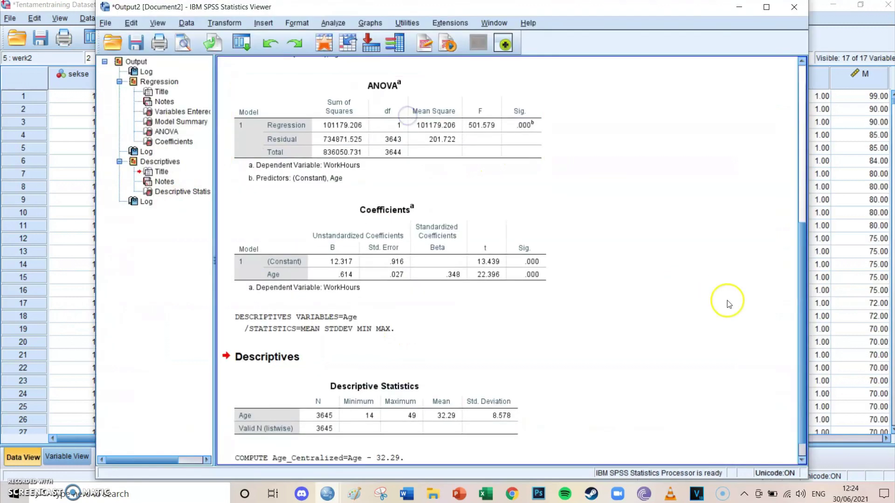
{"action": "left_click", "coordinate": [839, 290]}
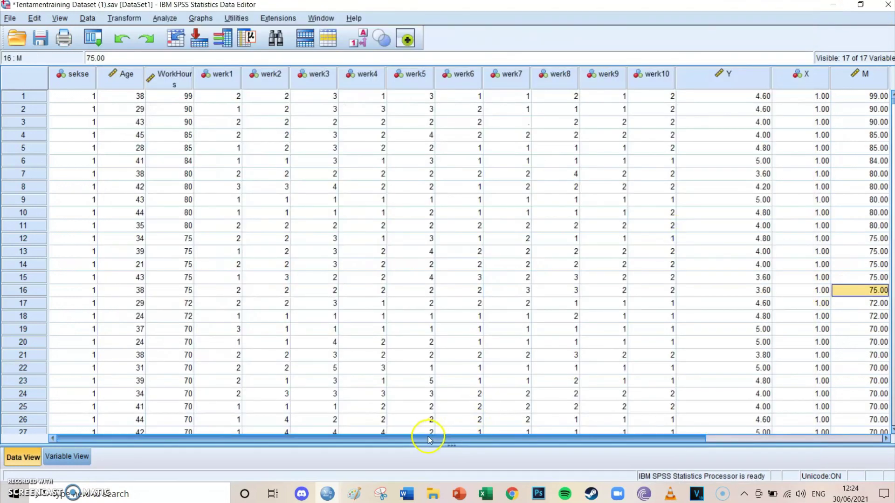
{"action": "left_click_drag", "start_coordinate": [426, 438], "coordinate": [374, 440]}
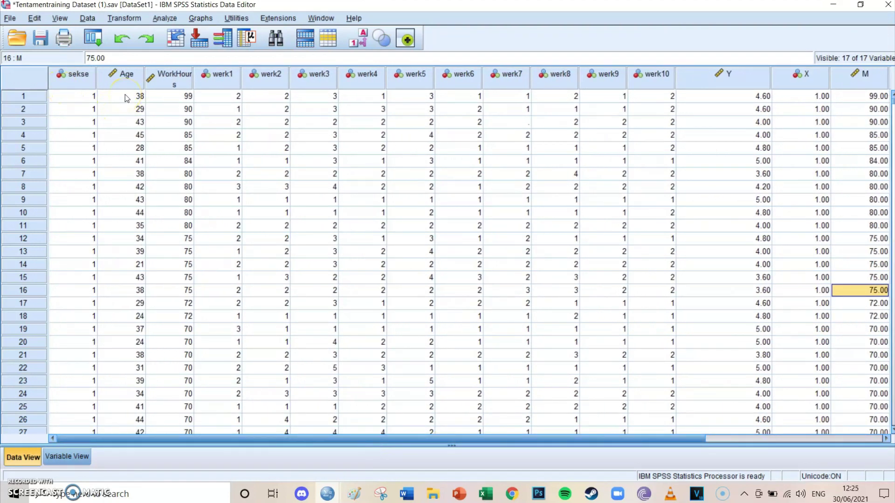
{"action": "left_click", "coordinate": [260, 439]}
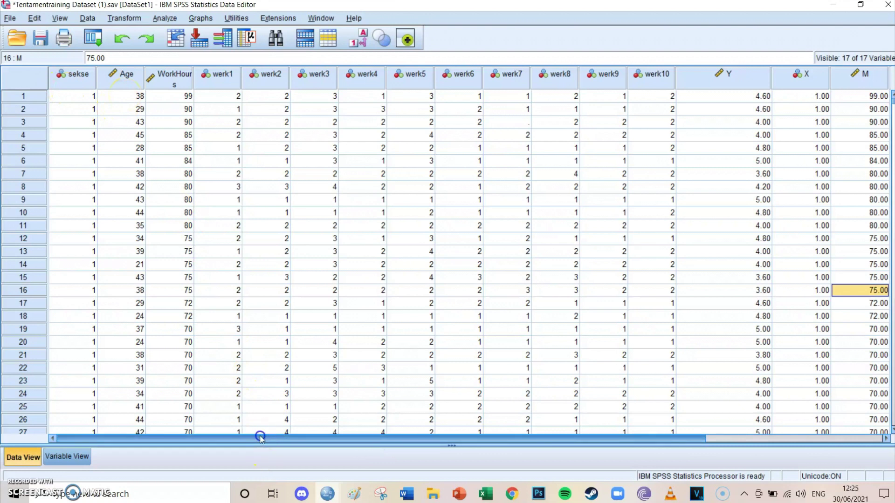
{"action": "left_click_drag", "start_coordinate": [260, 438], "coordinate": [395, 436]}
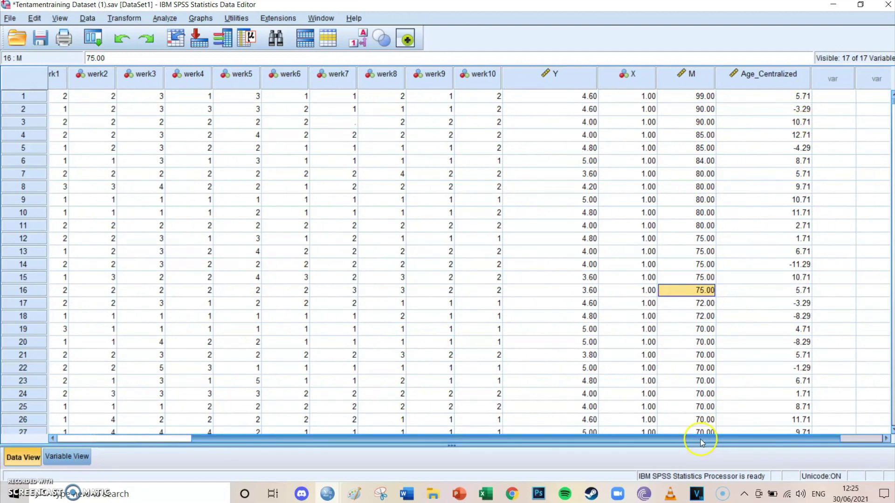
{"action": "left_click_drag", "start_coordinate": [699, 442], "coordinate": [743, 438]}
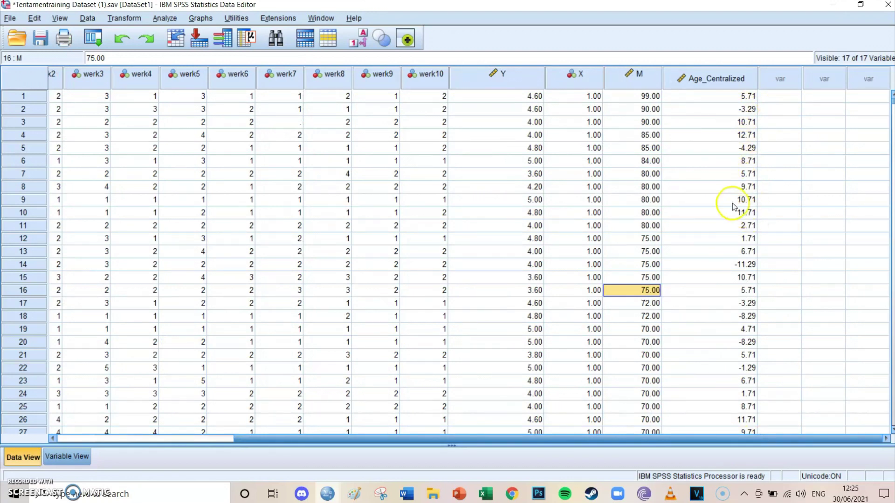
{"action": "scroll", "coordinate": [727, 165], "scroll_direction": "down", "scroll_amount": 3}
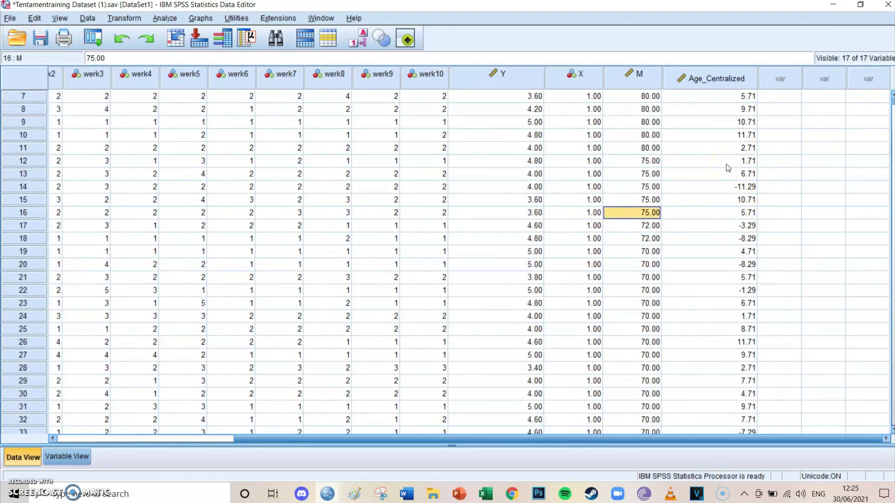
{"action": "scroll", "coordinate": [726, 164], "scroll_direction": "down", "scroll_amount": 2}
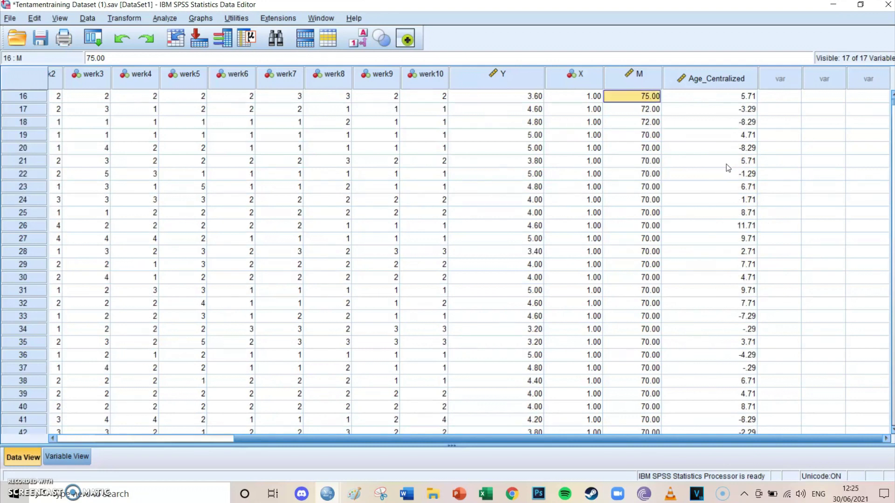
- Inspect the Age_Centralized value in row 37 and scroll through the data grid
{"action": "left_click", "coordinate": [739, 368]}
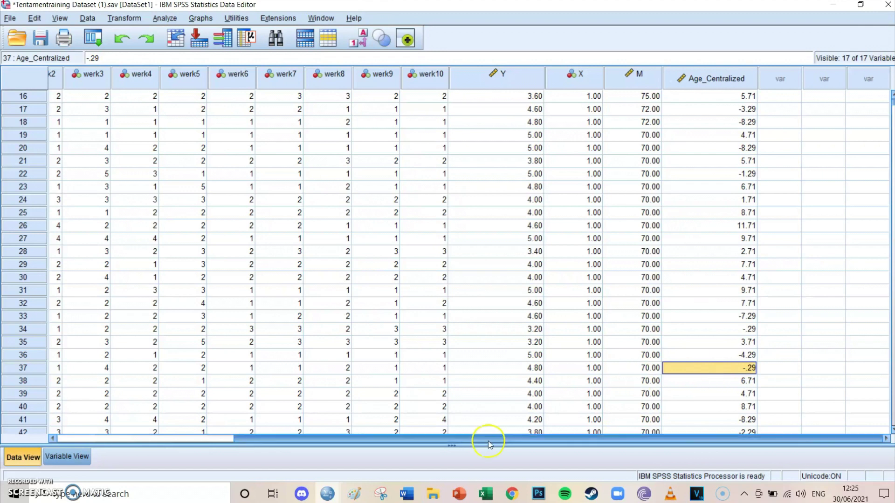
{"action": "left_click_drag", "start_coordinate": [426, 438], "coordinate": [230, 434]}
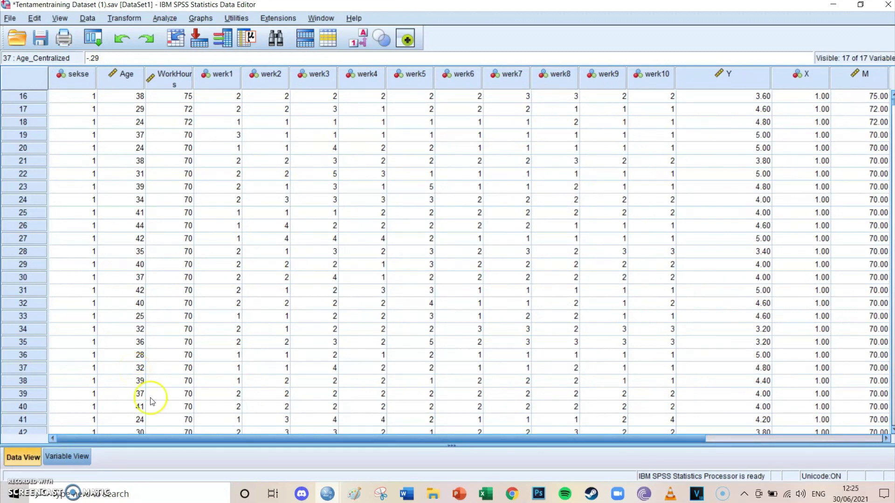
{"action": "left_click_drag", "start_coordinate": [168, 438], "coordinate": [365, 465]}
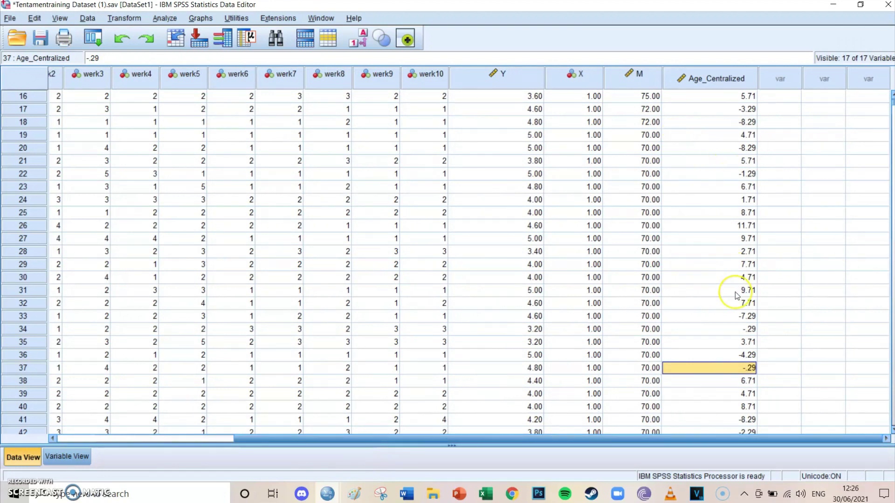
{"action": "scroll", "coordinate": [735, 291], "scroll_direction": "down", "scroll_amount": 2}
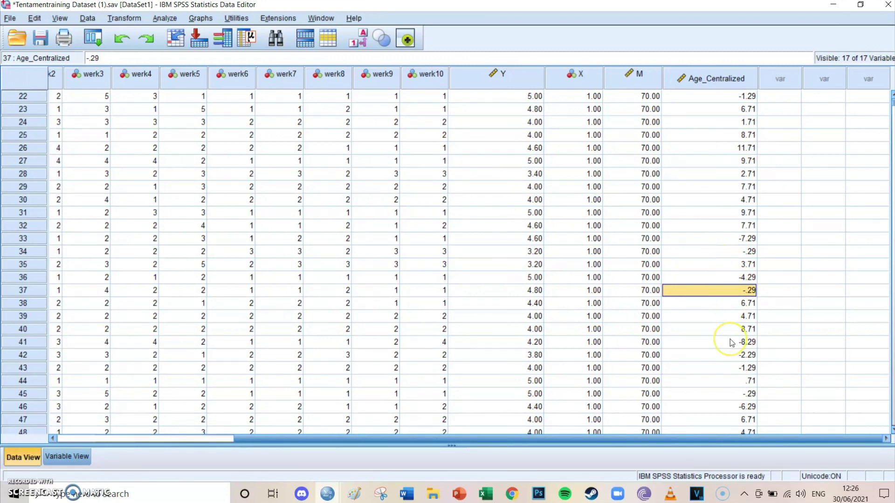
{"action": "scroll", "coordinate": [730, 326], "scroll_direction": "down", "scroll_amount": 4}
{"action": "scroll", "coordinate": [731, 340], "scroll_direction": "up", "scroll_amount": 5}
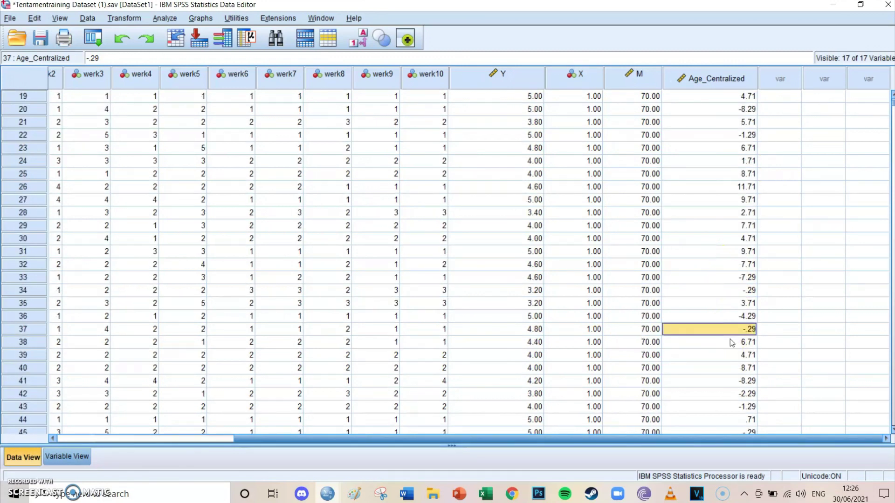
- Check centred ages for cases 26 to 30, such as 4.71 for case 30 and 11.71 for case 26
{"action": "left_click", "coordinate": [730, 233]}
{"action": "left_click", "coordinate": [730, 233]}
{"action": "left_click", "coordinate": [711, 188]}
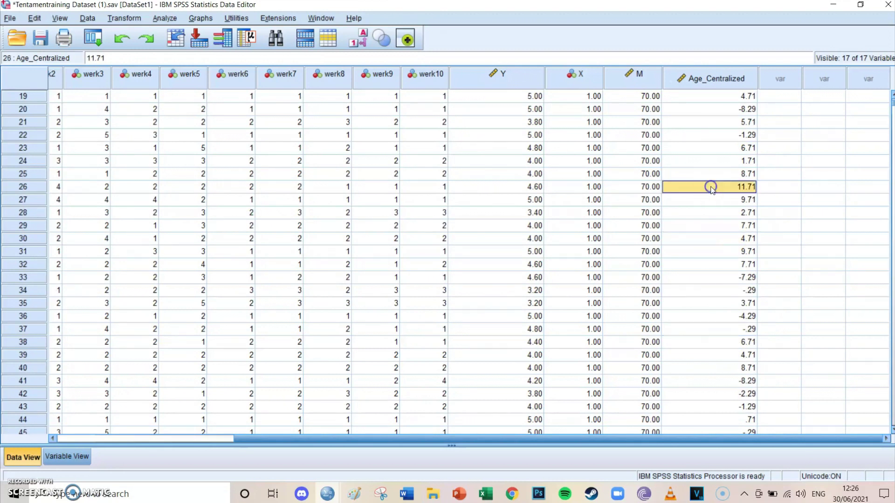
{"action": "left_click", "coordinate": [705, 239]}
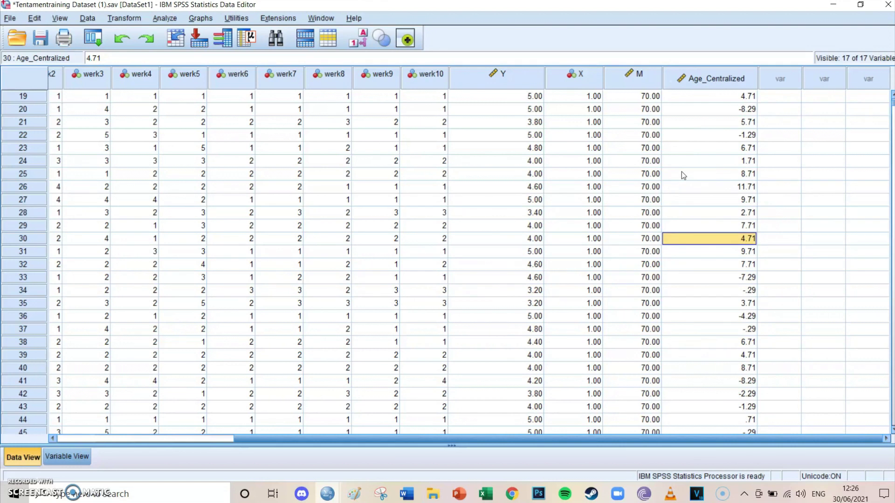
{"action": "left_click", "coordinate": [768, 208]}
{"action": "left_click", "coordinate": [728, 210]}
{"action": "left_click", "coordinate": [725, 188]}
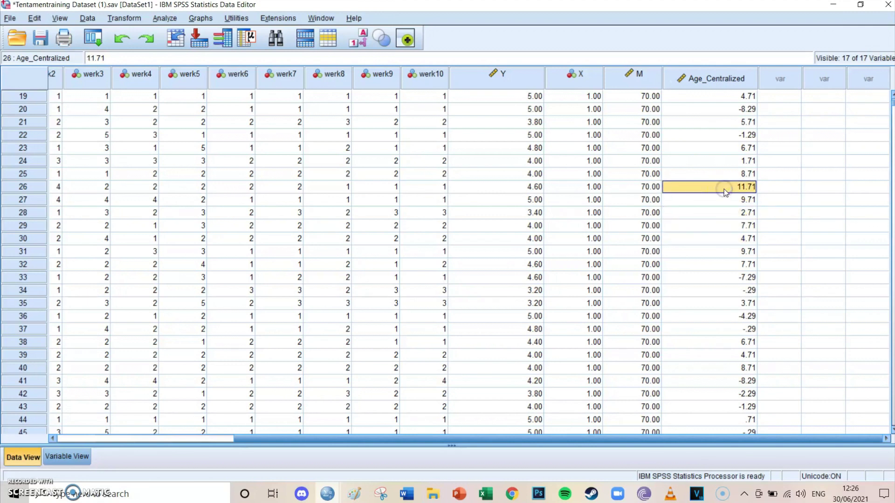
{"action": "left_click", "coordinate": [603, 442]}
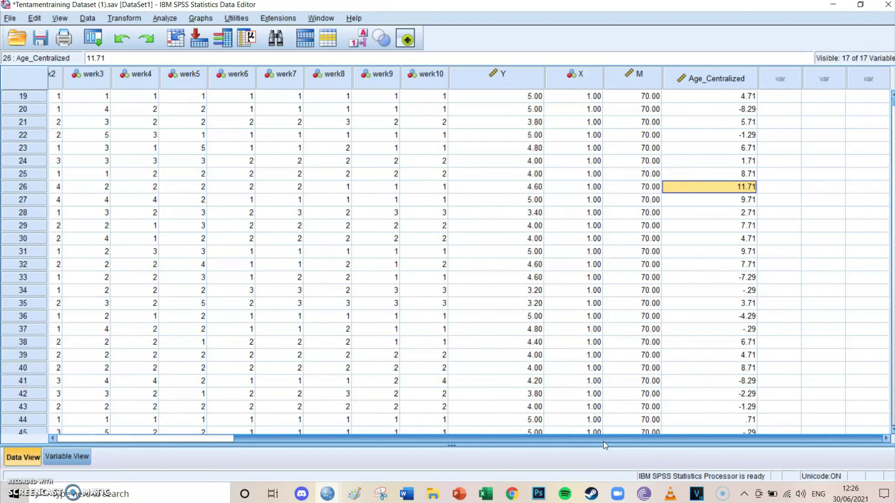
{"action": "left_click", "coordinate": [602, 442]}
- Paste and run DESCRIPTIVES for Age with Save standardized values as variables enabled
{"action": "left_click", "coordinate": [370, 226]}
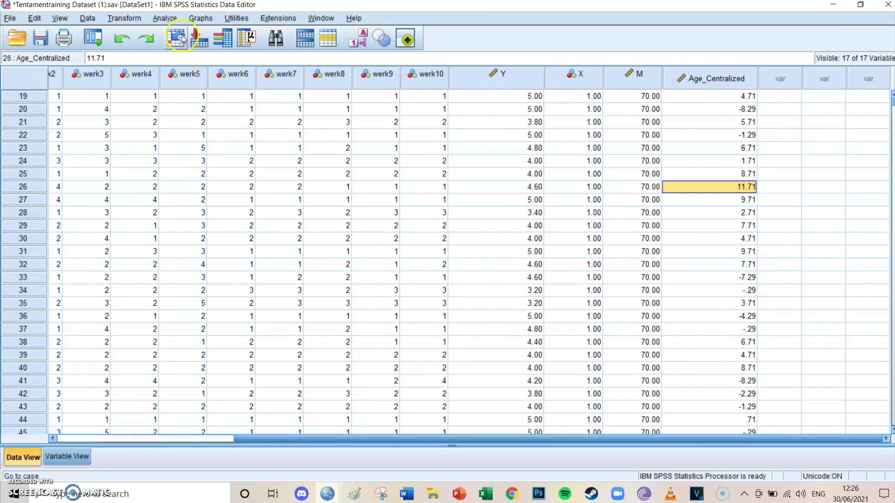
{"action": "left_click", "coordinate": [165, 17]}
{"action": "mouse_move", "coordinate": [189, 37]}
{"action": "mouse_move", "coordinate": [226, 47]}
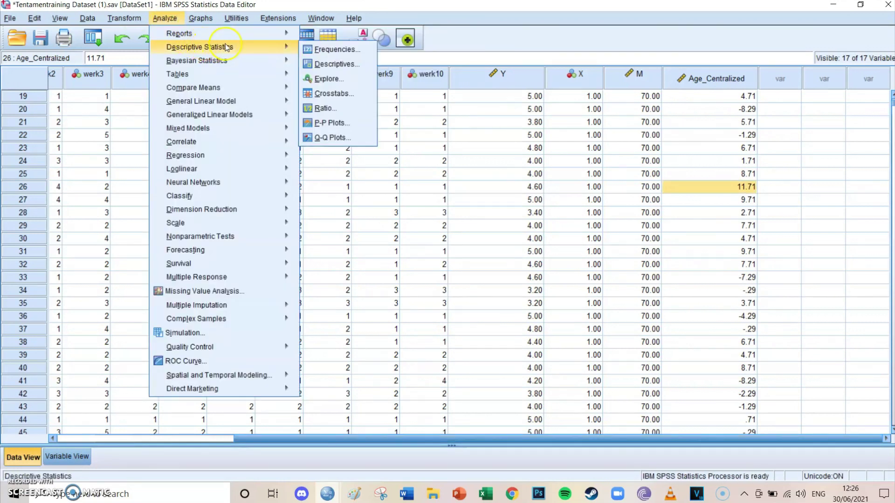
{"action": "left_click", "coordinate": [343, 64]}
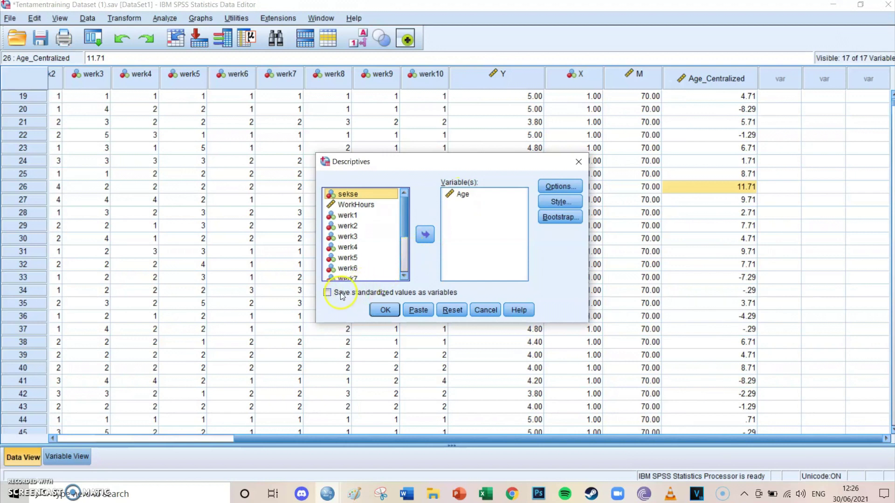
{"action": "left_click", "coordinate": [326, 292]}
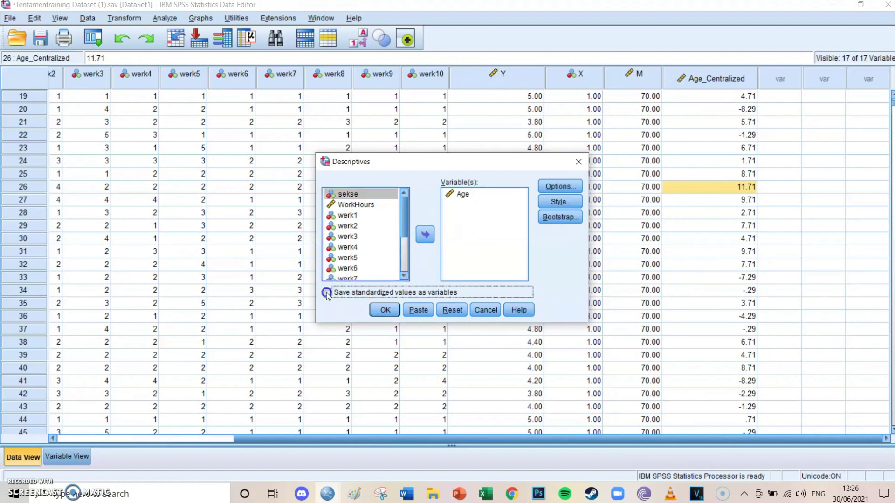
{"action": "left_click", "coordinate": [416, 310]}
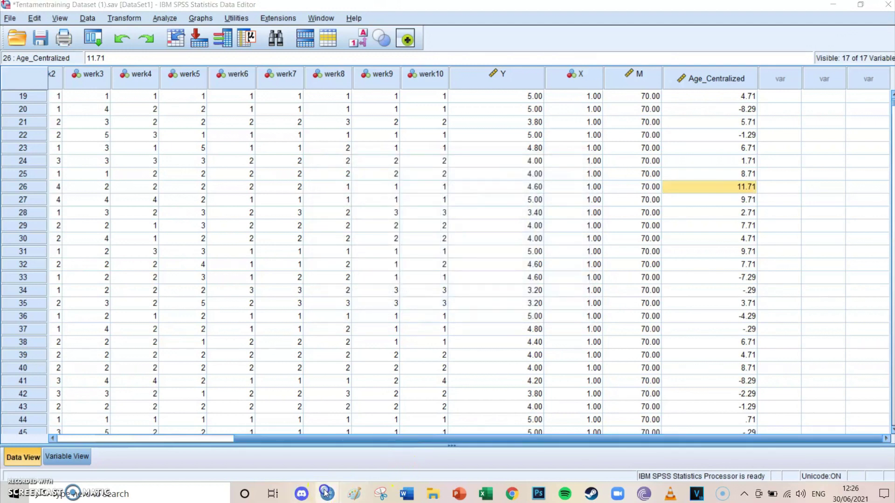
{"action": "mouse_move", "coordinate": [326, 495]}
{"action": "left_click", "coordinate": [357, 444]}
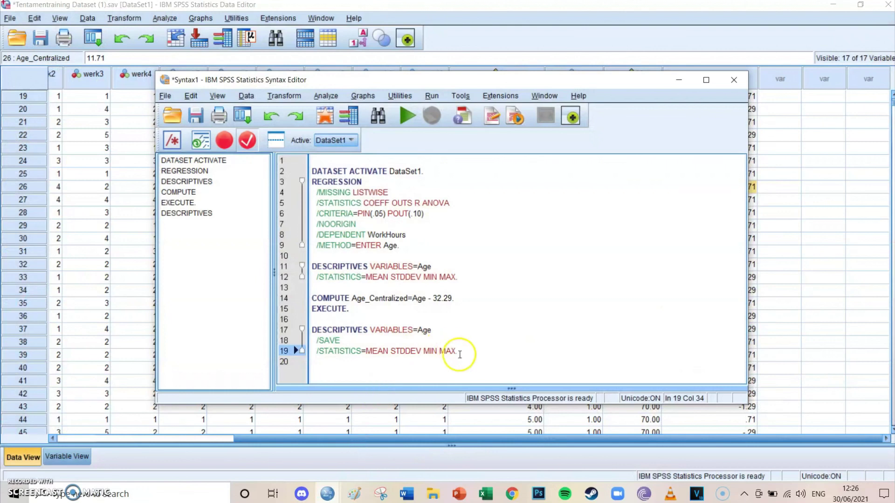
{"action": "left_click_drag", "start_coordinate": [462, 354], "coordinate": [309, 329]}
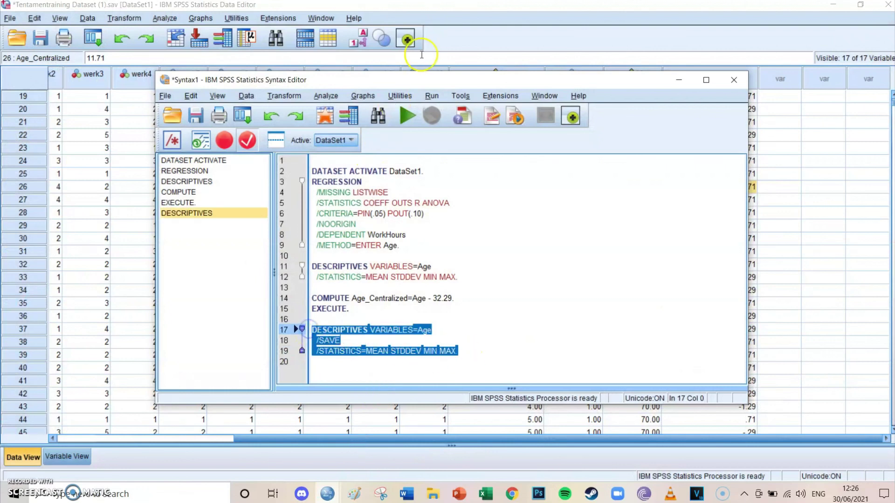
{"action": "left_click", "coordinate": [407, 116]}
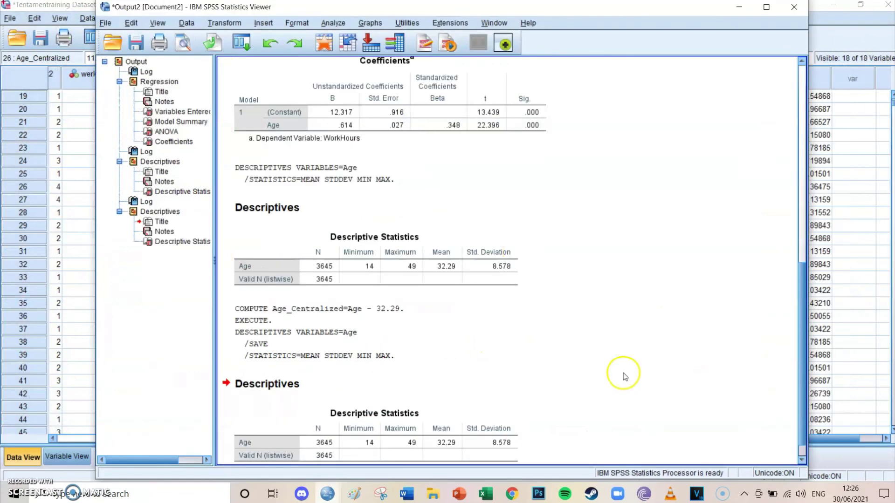
- Compare ZAge with Age_Centralized in the data grid for cases 37 (-.29) and 26 (11.71)
{"action": "left_click", "coordinate": [827, 251]}
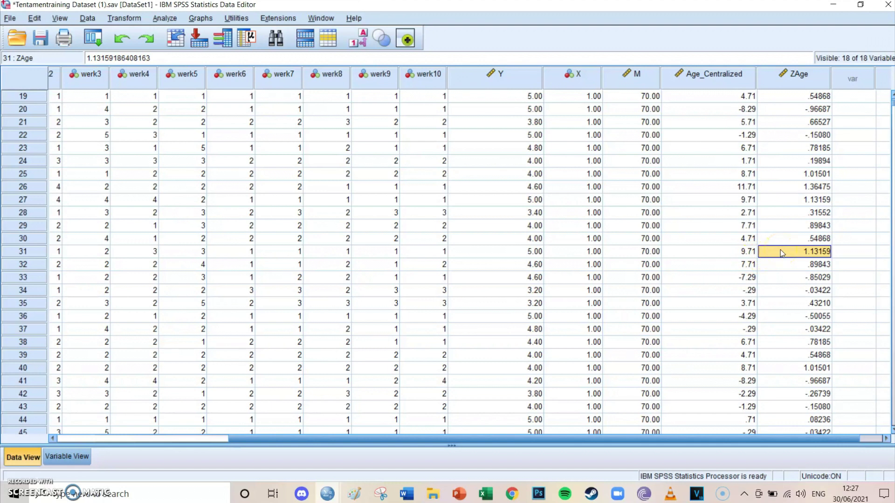
{"action": "scroll", "coordinate": [783, 253], "scroll_direction": "down", "scroll_amount": 1}
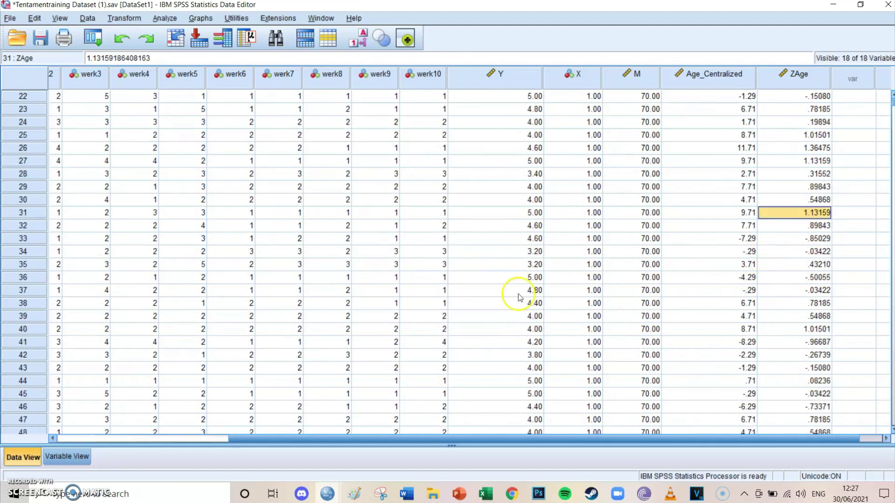
{"action": "left_click", "coordinate": [741, 292]}
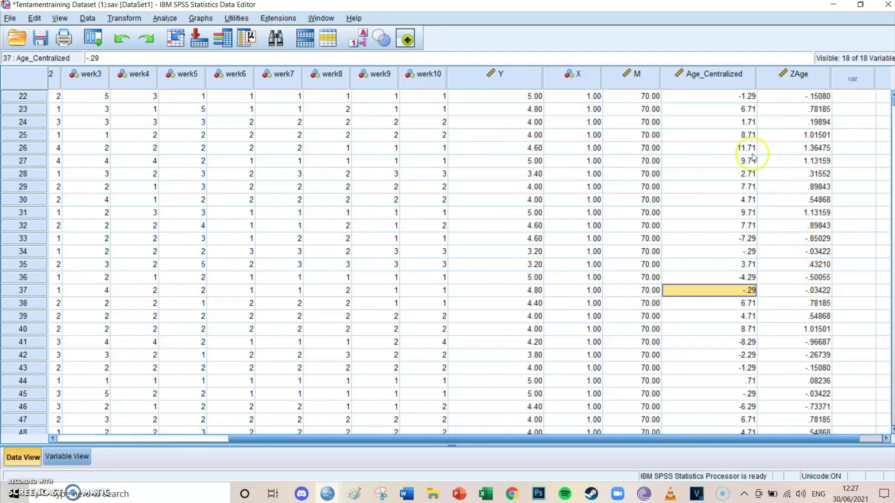
{"action": "left_click", "coordinate": [734, 148]}
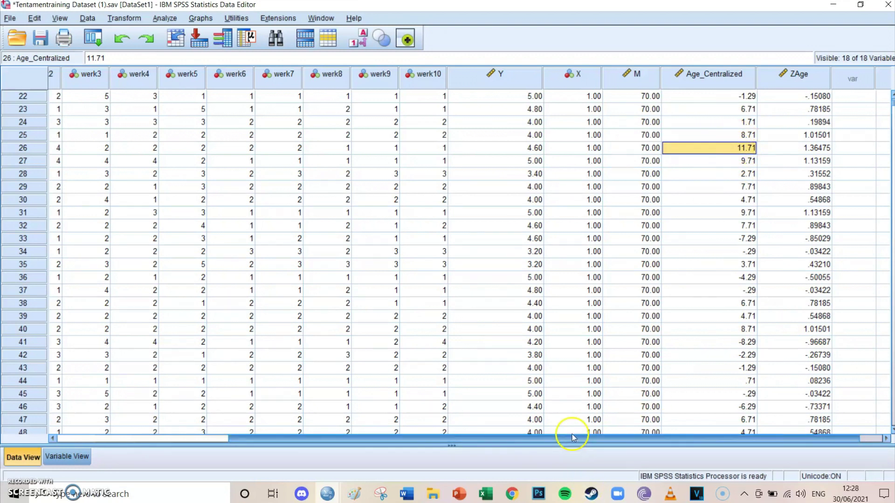
{"action": "left_click_drag", "start_coordinate": [571, 434], "coordinate": [621, 464]}
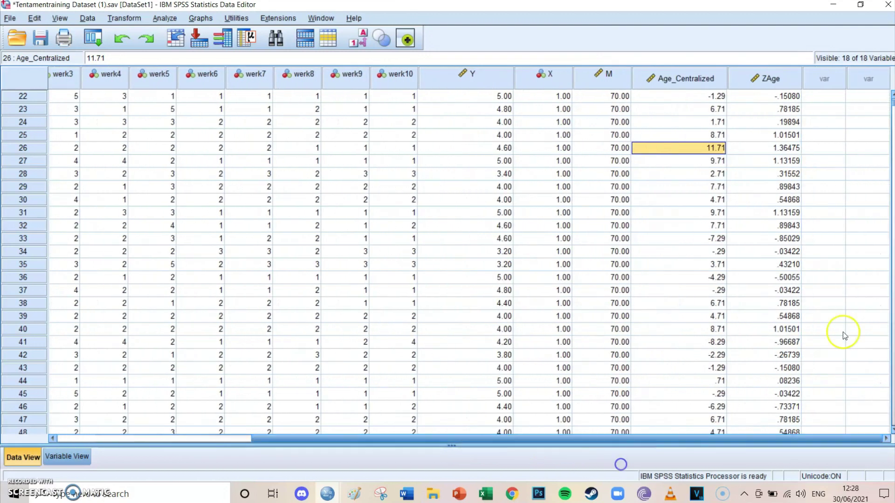
{"action": "left_click", "coordinate": [685, 148]}
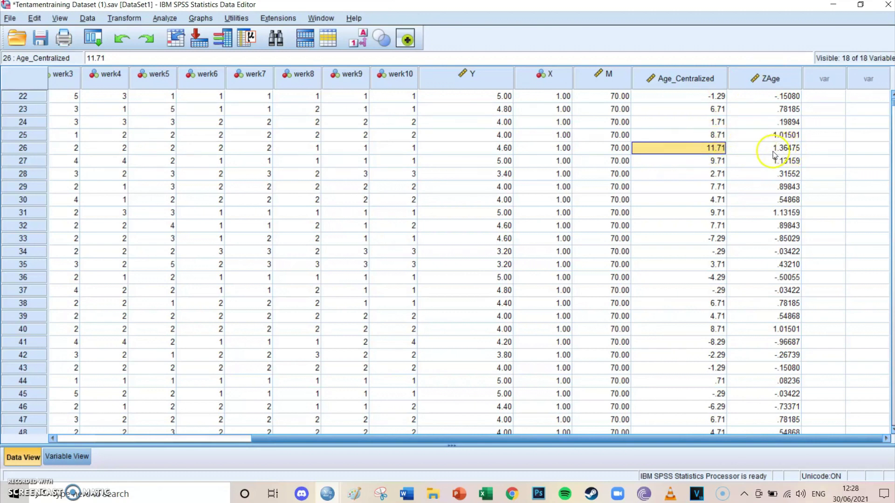
{"action": "left_click", "coordinate": [738, 147]}
{"action": "left_click", "coordinate": [822, 153]}
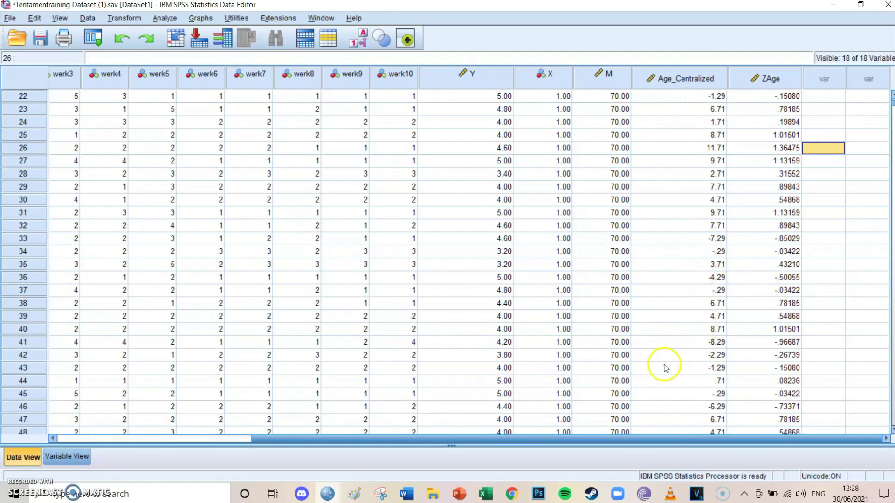
{"action": "left_click", "coordinate": [665, 379]}
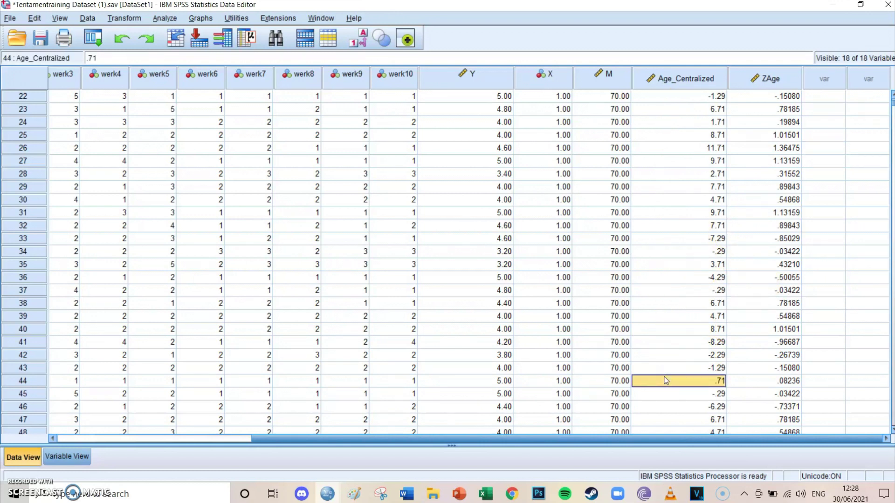
{"action": "left_click", "coordinate": [681, 355]}
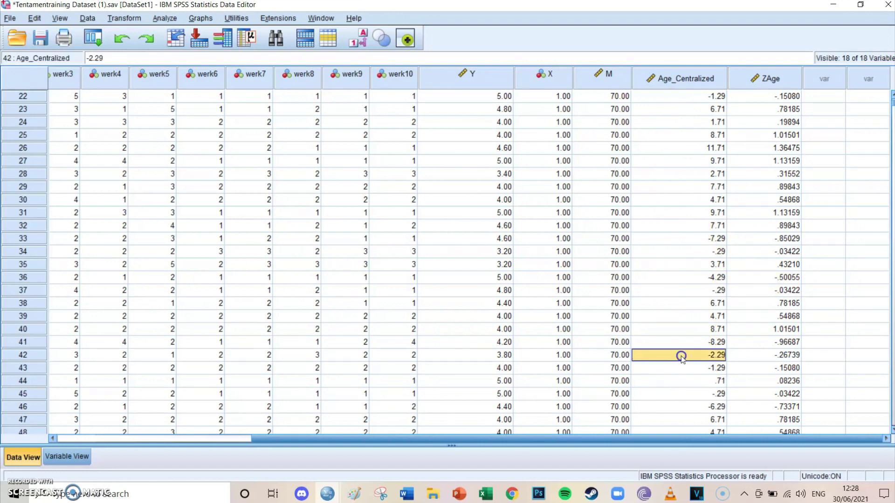
{"action": "left_click", "coordinate": [745, 346]}
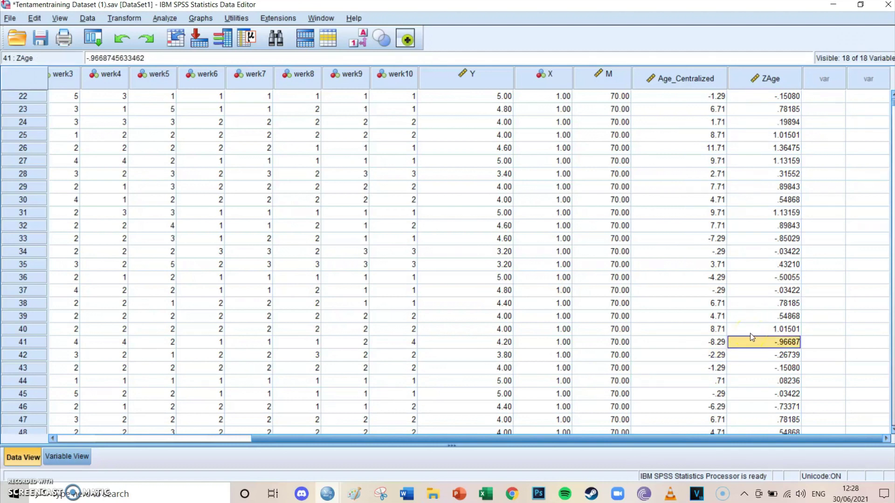
{"action": "left_click", "coordinate": [673, 344]}
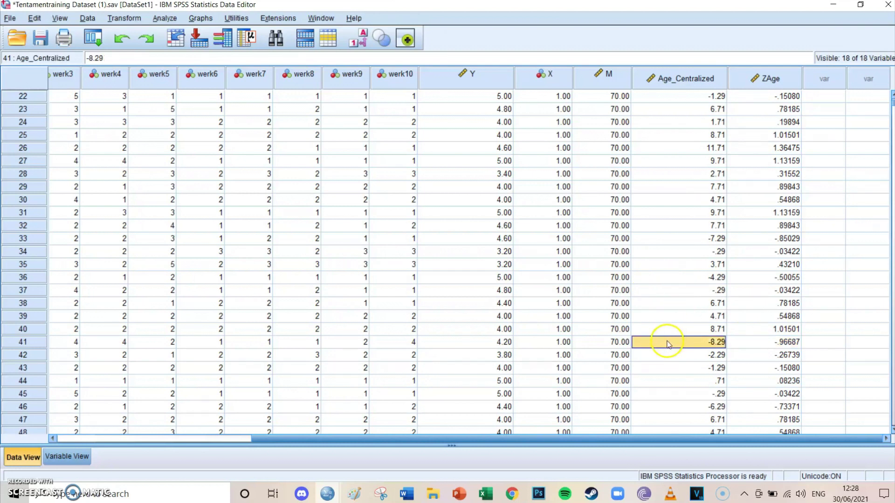
{"action": "left_click", "coordinate": [834, 332]}
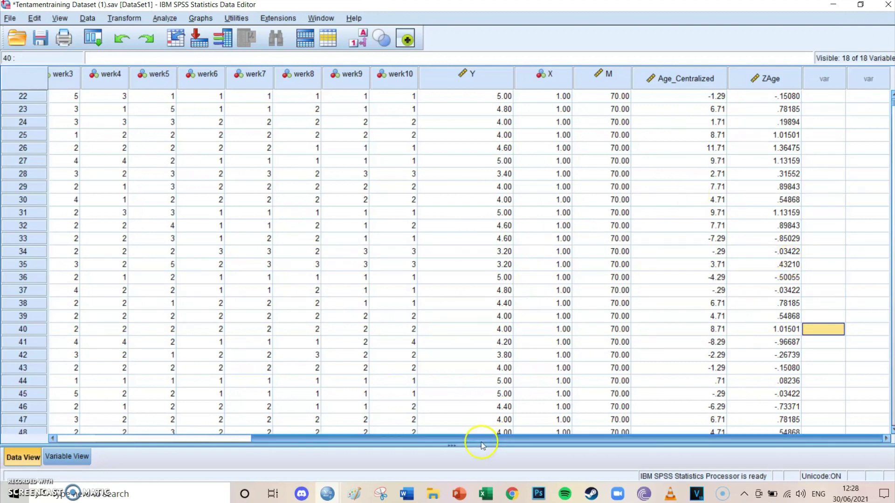
{"action": "left_click_drag", "start_coordinate": [482, 439], "coordinate": [293, 452]}
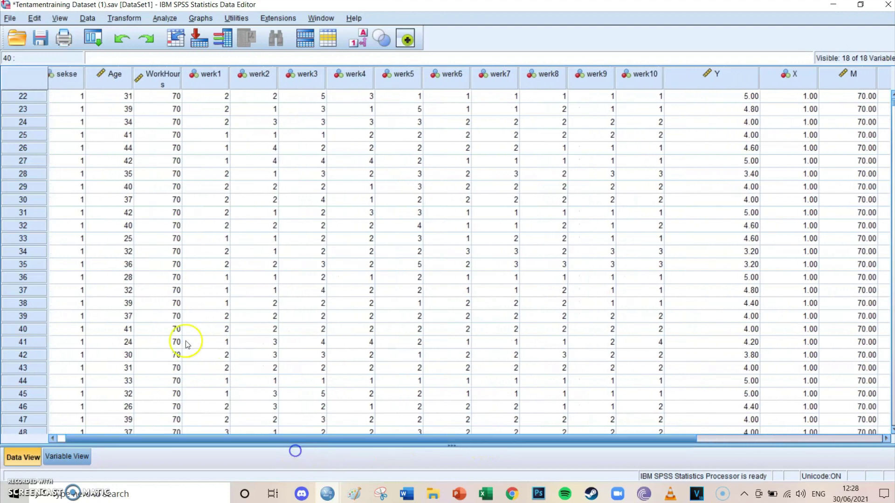
{"action": "scroll", "coordinate": [116, 216], "scroll_direction": "down", "scroll_amount": 1}
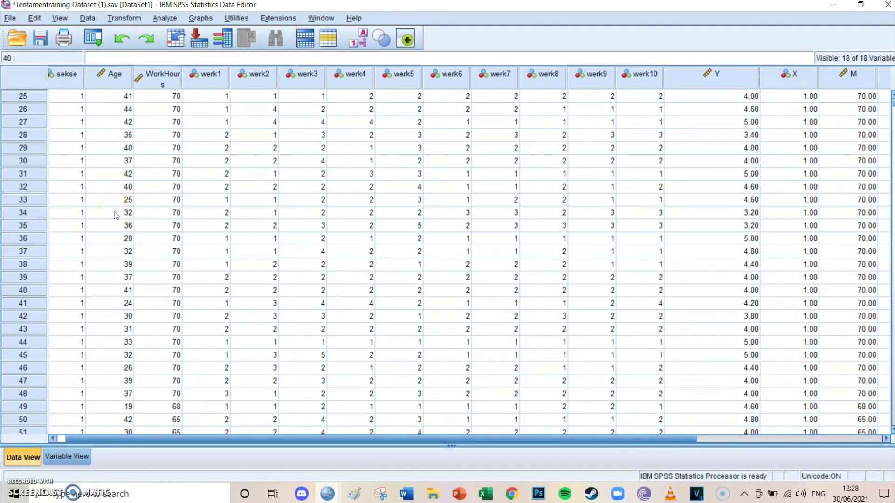
{"action": "scroll", "coordinate": [116, 215], "scroll_direction": "down", "scroll_amount": 6}
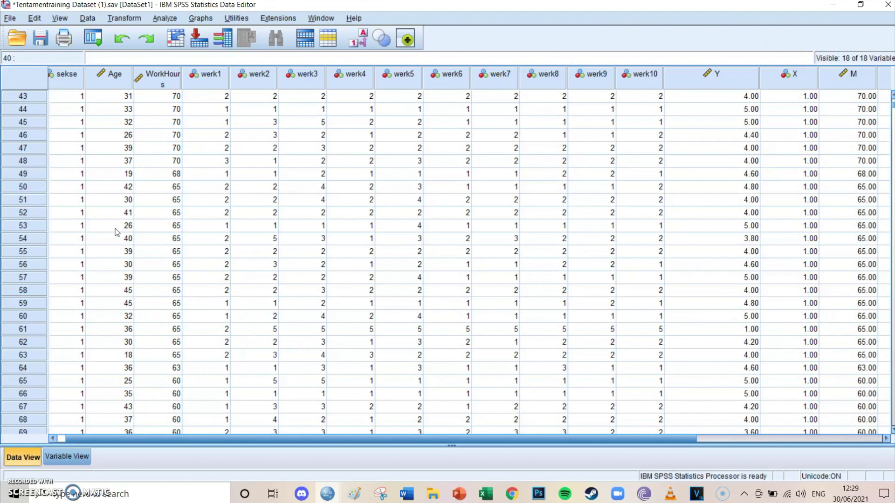
{"action": "left_click", "coordinate": [125, 225]}
{"action": "left_click_drag", "start_coordinate": [244, 438], "coordinate": [487, 479]}
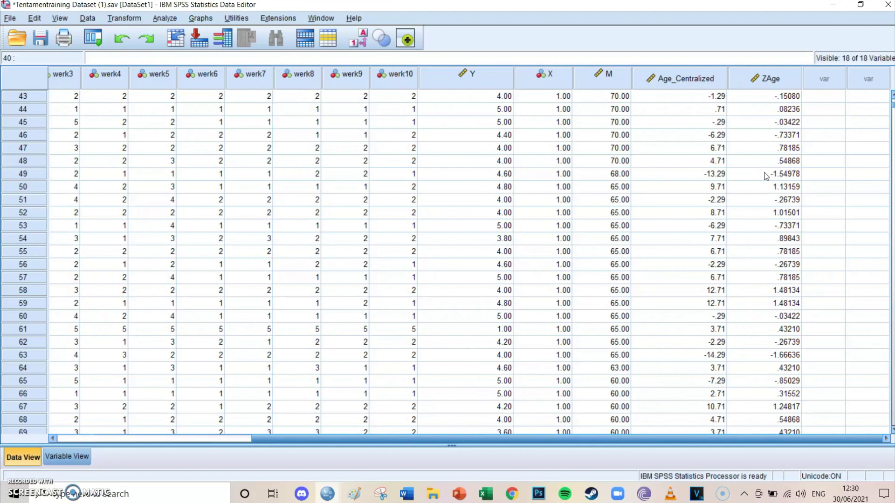
{"action": "left_click", "coordinate": [808, 175]}
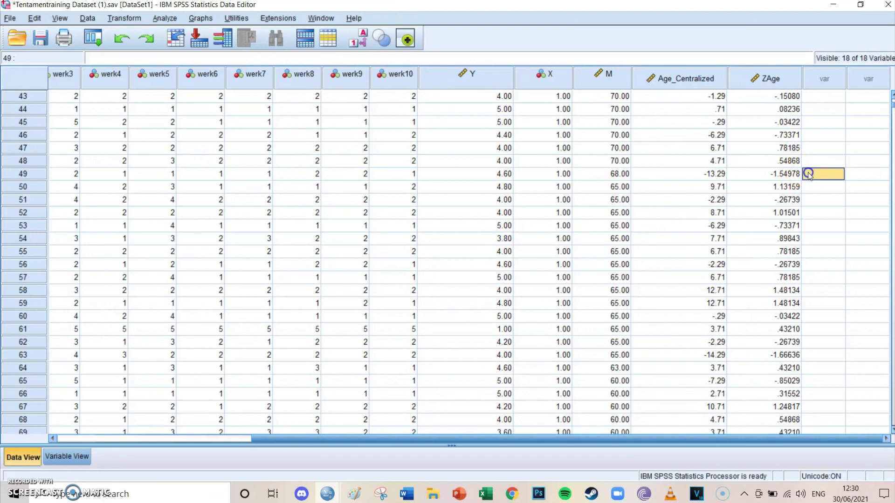
{"action": "left_click", "coordinate": [852, 171]}
{"action": "left_click", "coordinate": [835, 174]}
{"action": "left_click", "coordinate": [846, 175]}
{"action": "left_click", "coordinate": [839, 175]}
{"action": "left_click", "coordinate": [853, 175]}
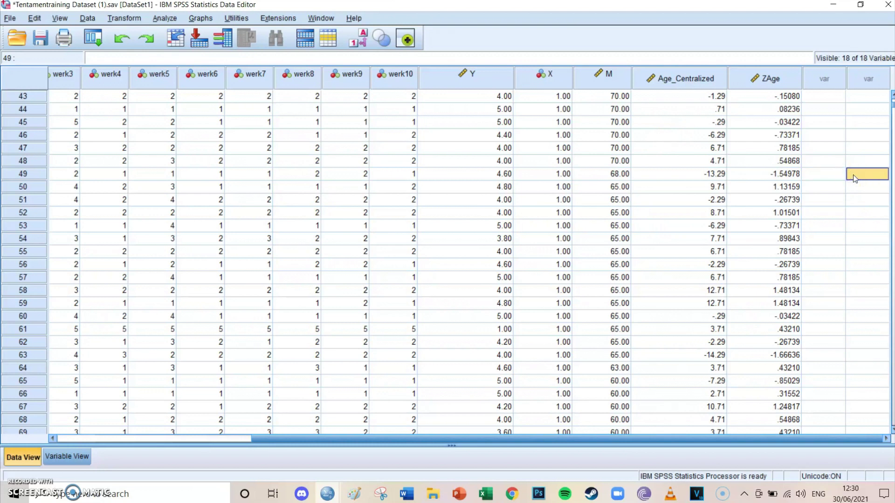
{"action": "left_click", "coordinate": [837, 175]}
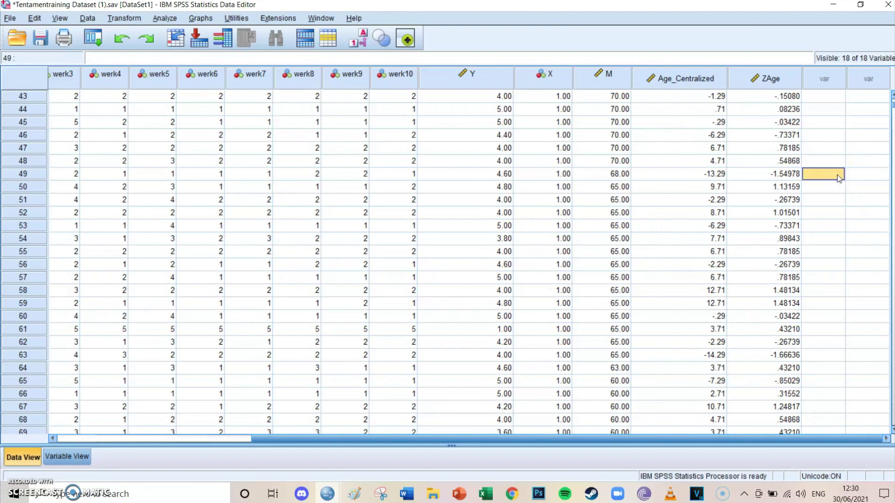
{"action": "left_click", "coordinate": [856, 173]}
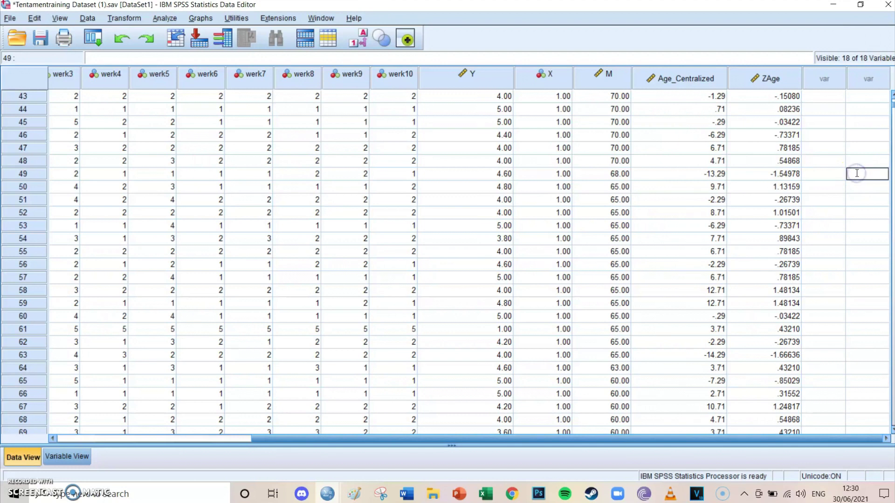
{"action": "left_click", "coordinate": [839, 175]}
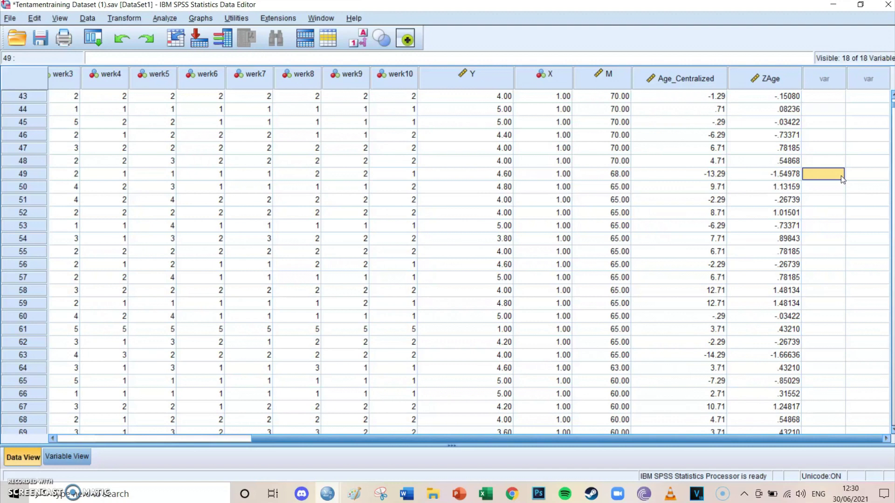
{"action": "left_click", "coordinate": [811, 181]}
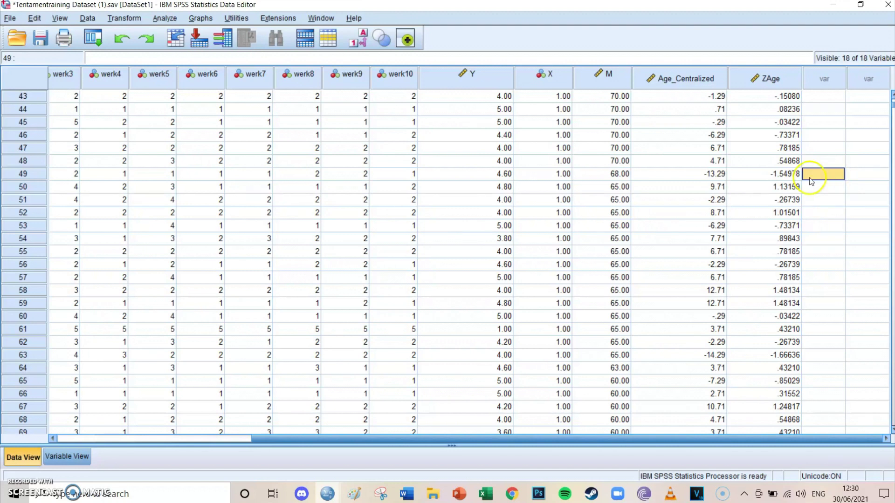